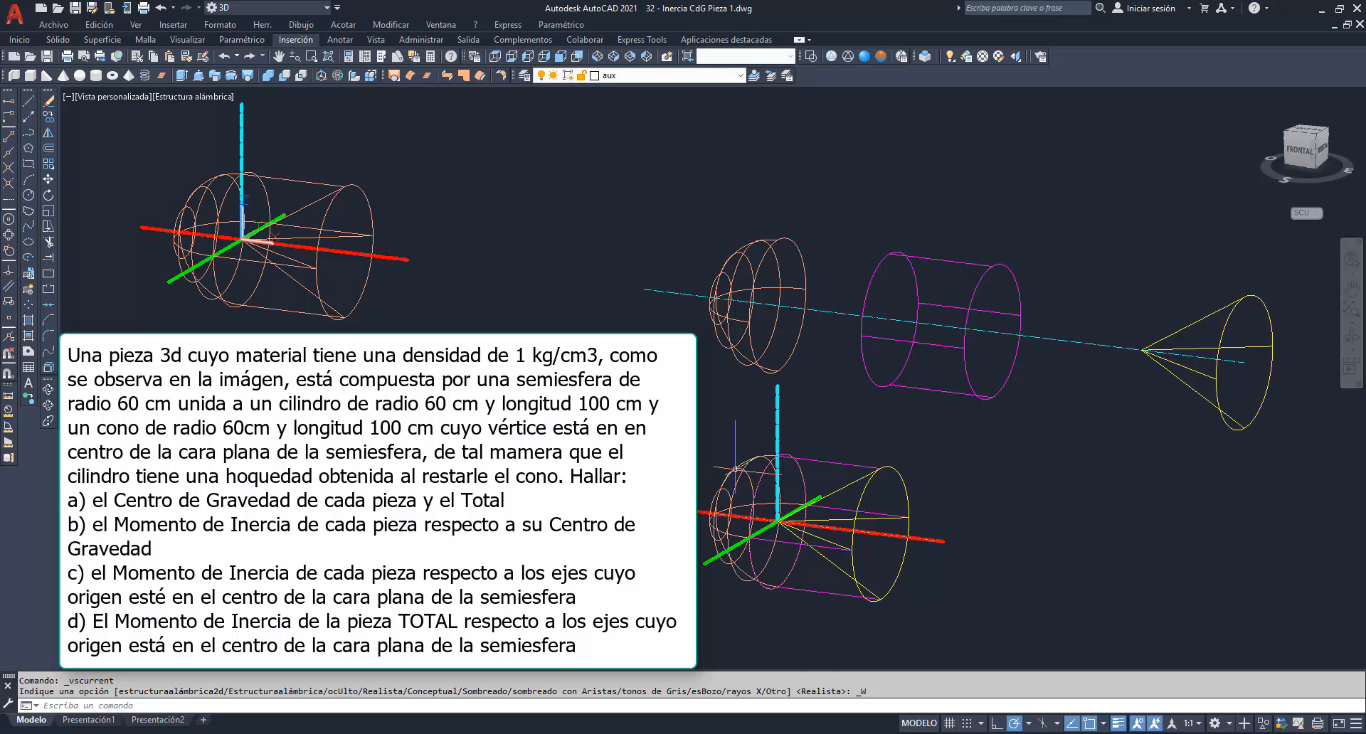
pyautogui.click(735, 469)
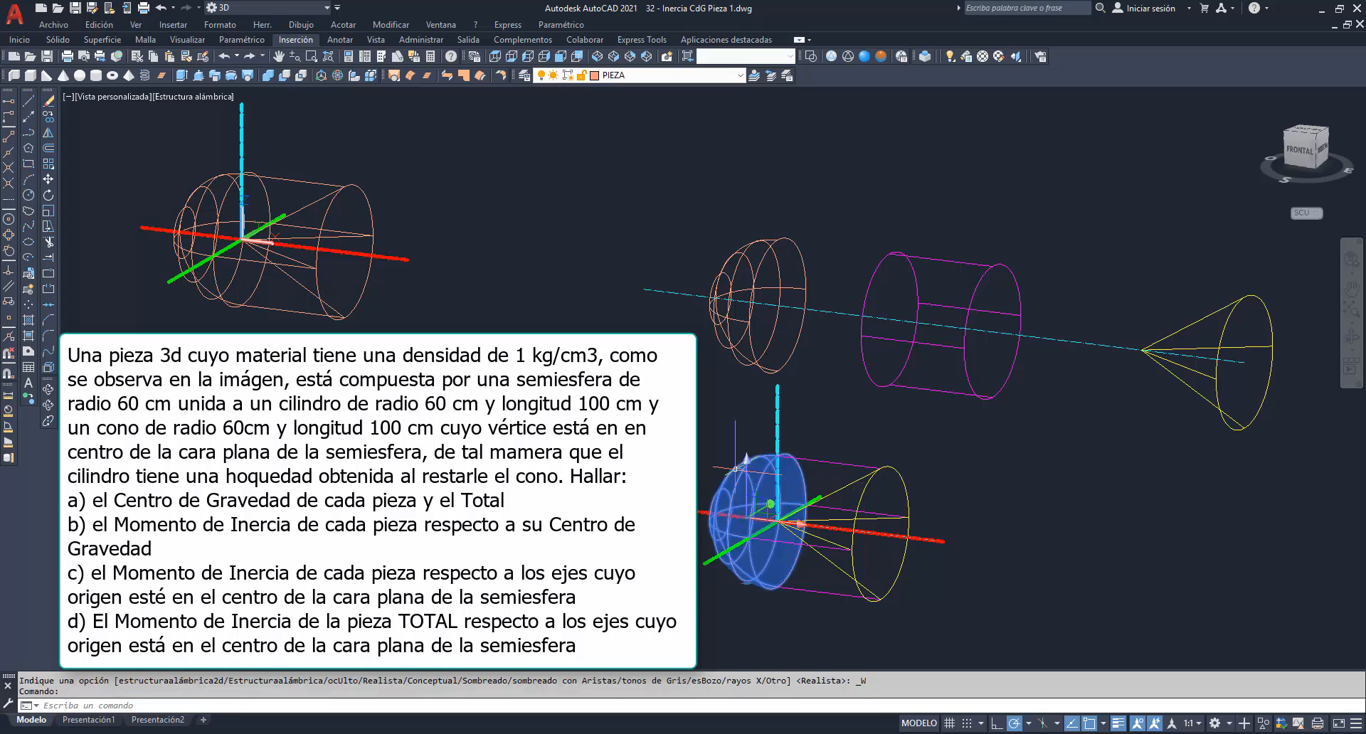
pyautogui.click(835, 462)
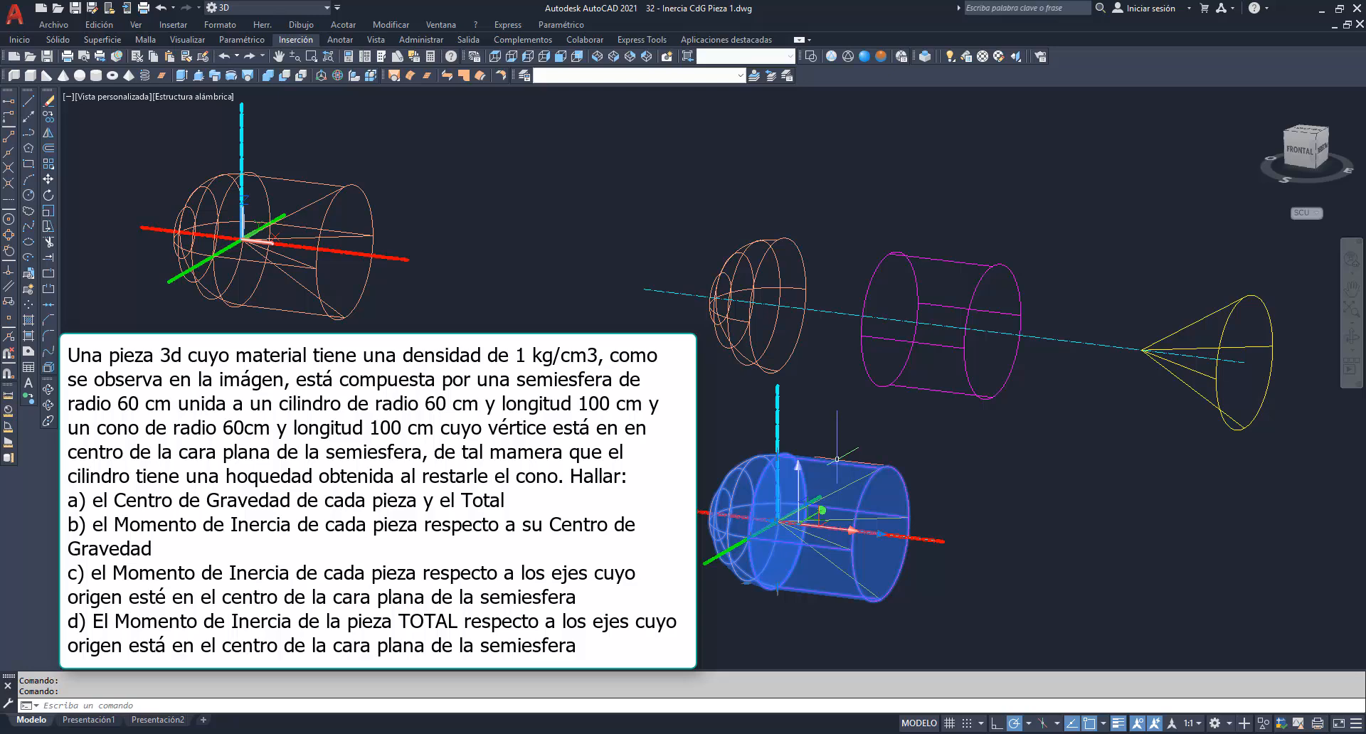
pyautogui.press('Escape')
pyautogui.press('Escape')
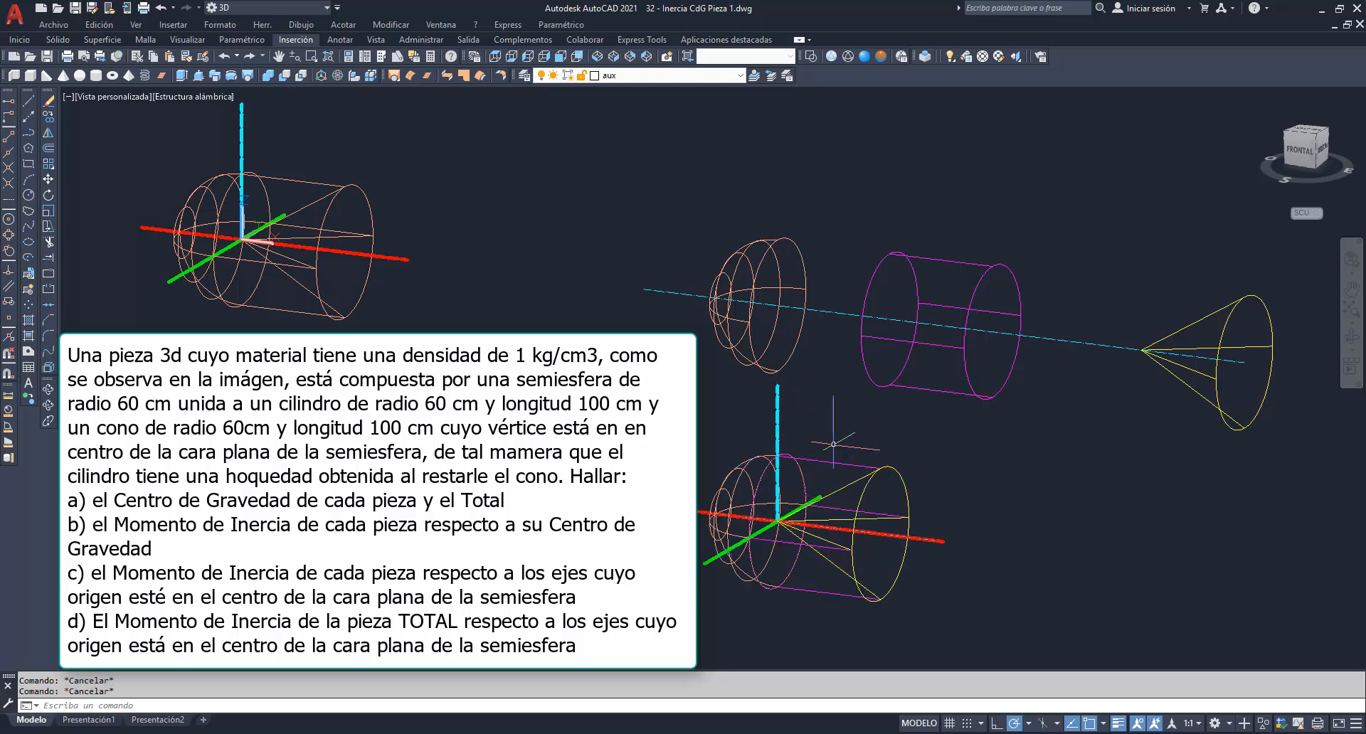
# Move the UCS origin to the centre of the hemisphere's flat face in the lower multicoloured assembly, keeping the axis directions.
pyautogui.write('scp')
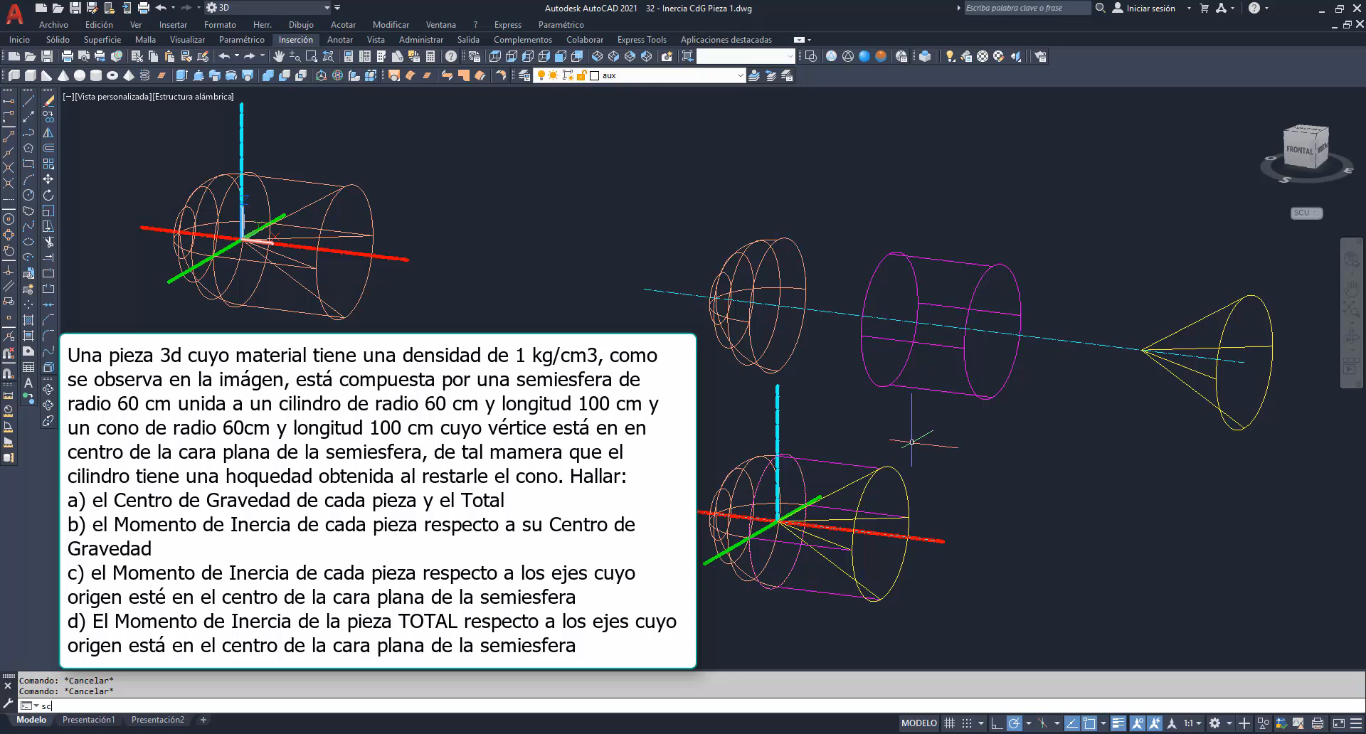
pyautogui.press('Return')
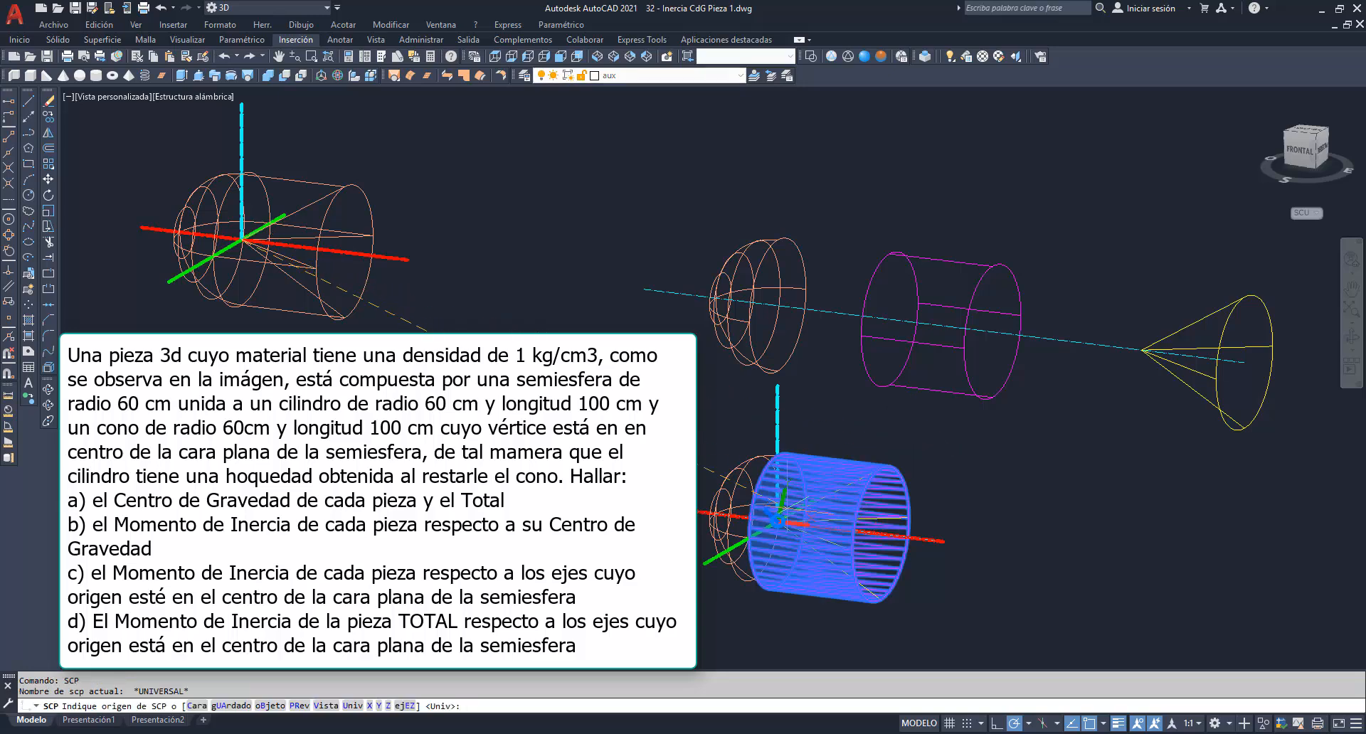
pyautogui.click(777, 518)
pyautogui.press('Return')
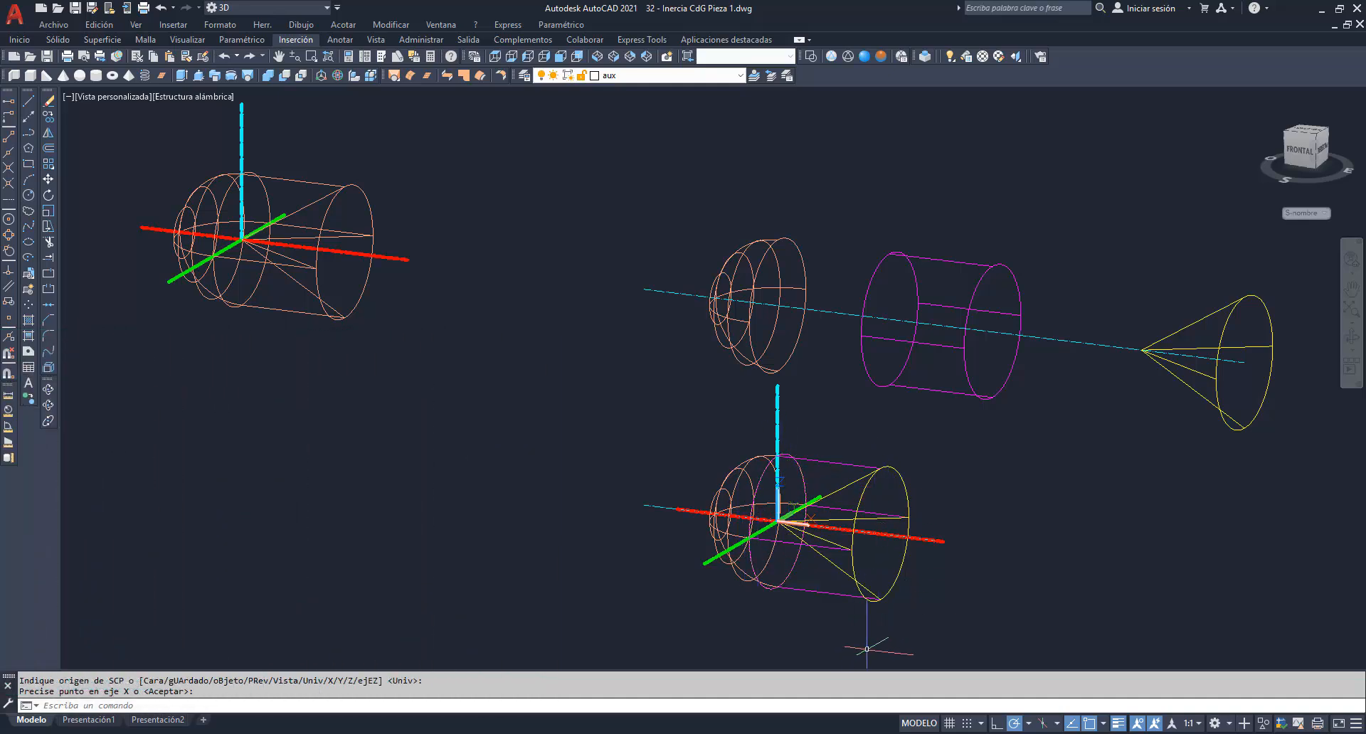
# Query the mass properties of the hemisphere in the lower assembly and read its centre of gravity.
pyautogui.scroll(4, 847, 636)
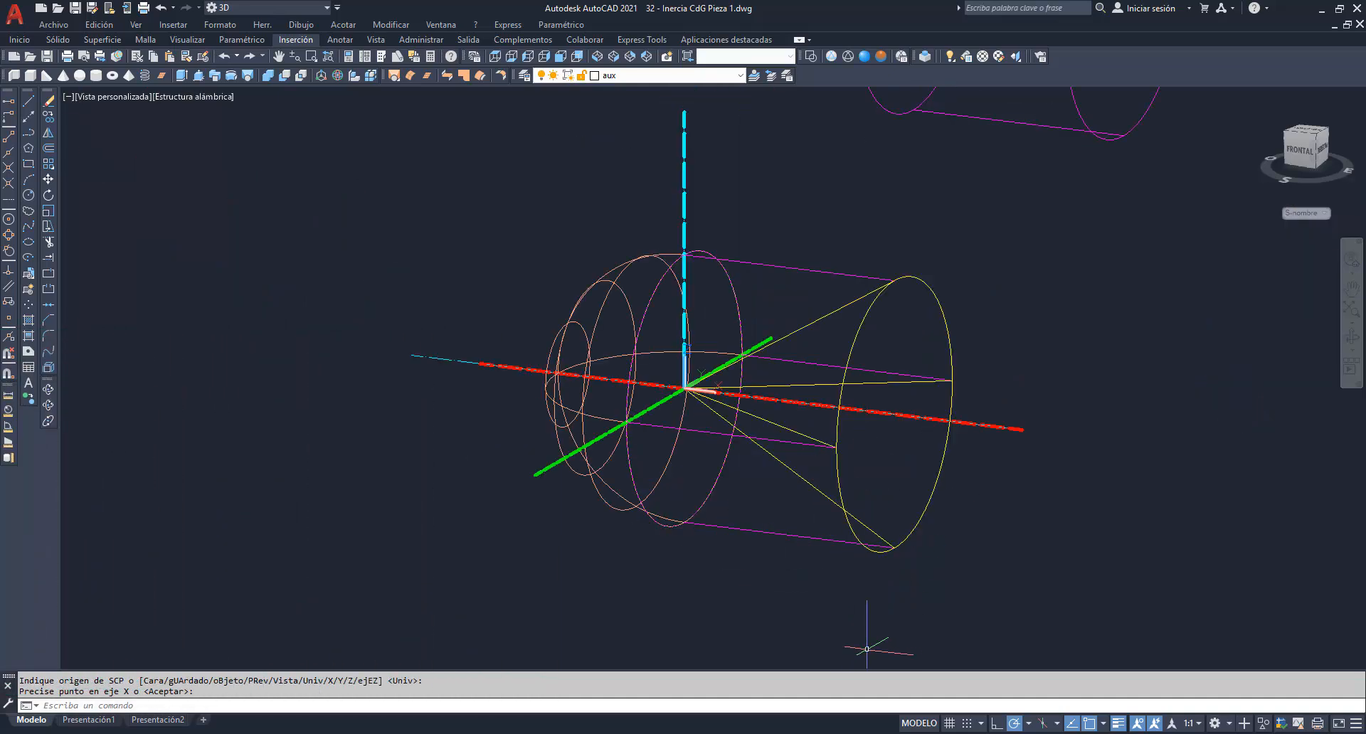
pyautogui.click(265, 25)
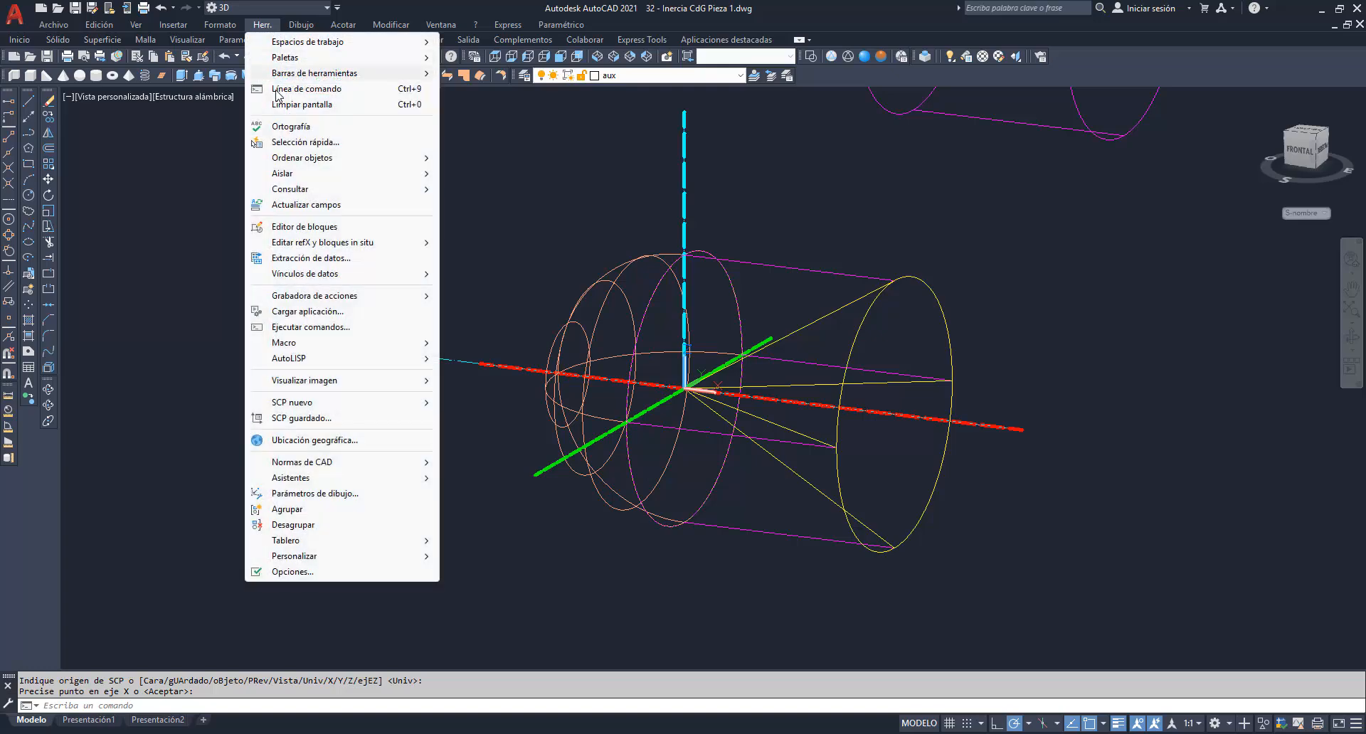
pyautogui.moveTo(287, 194)
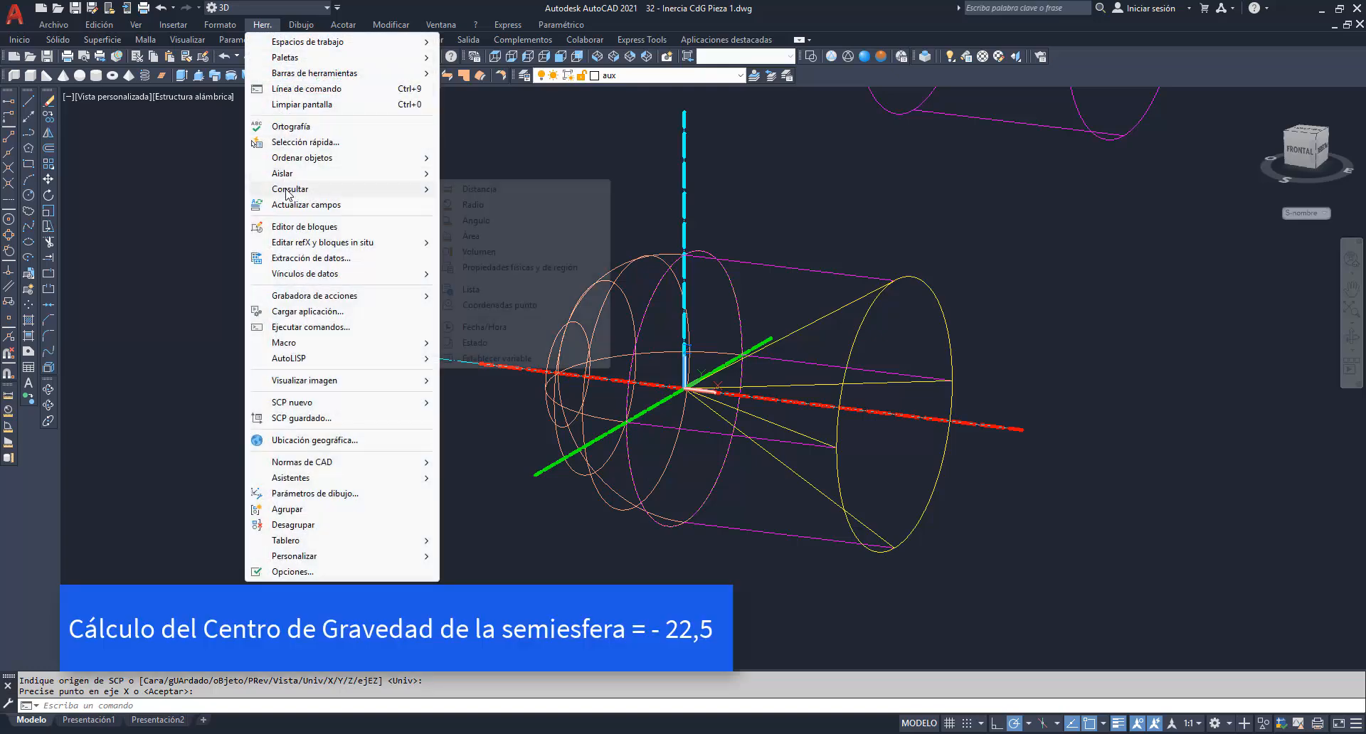
pyautogui.click(529, 267)
pyautogui.click(599, 280)
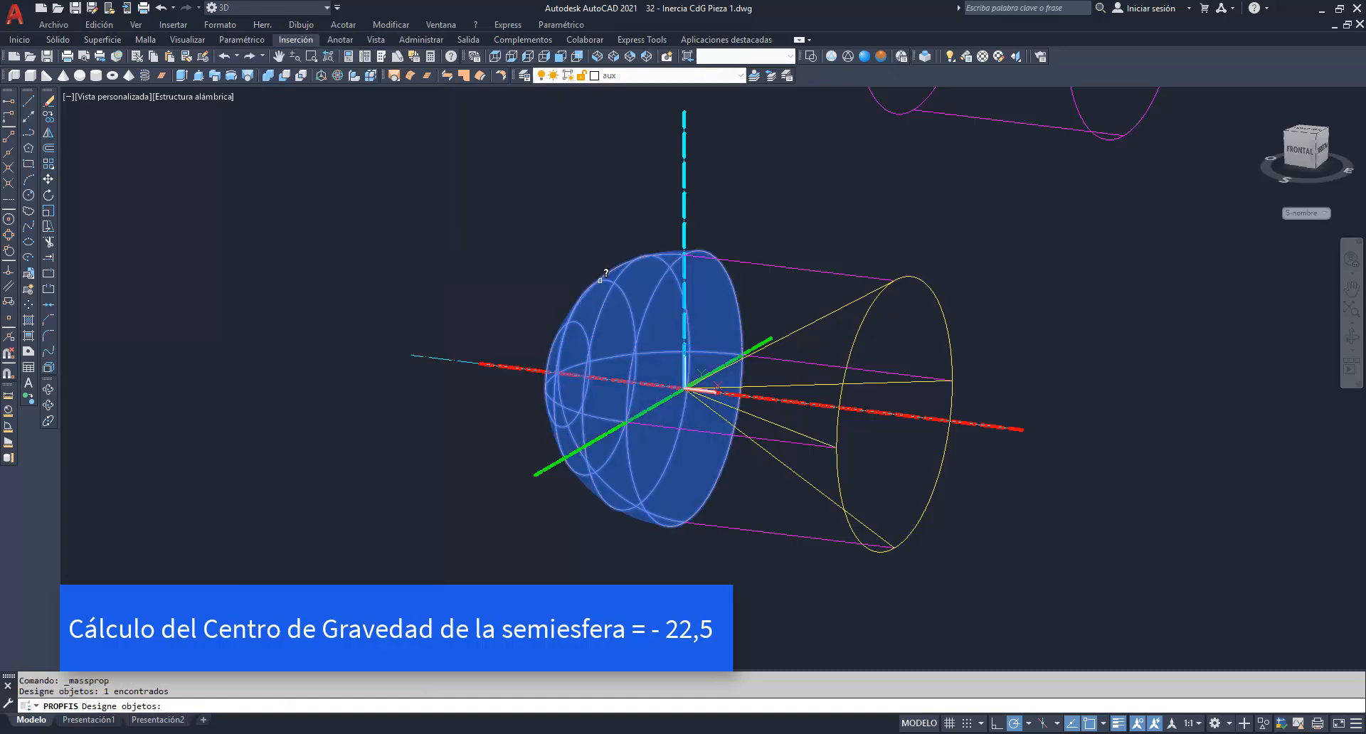
pyautogui.press('Return')
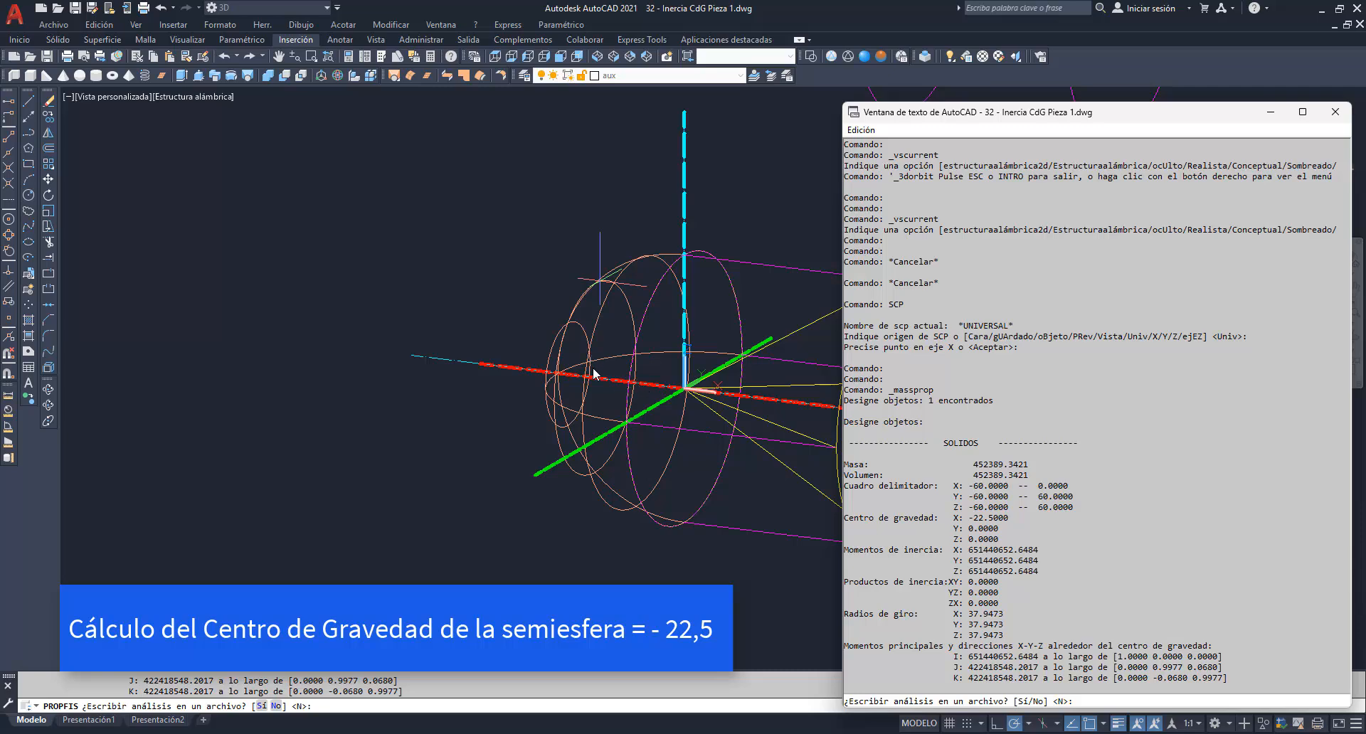
pyautogui.press('F2')
# Place a point at -22.5,0,0 to mark the hemisphere's centre of gravity.
pyautogui.click(29, 304)
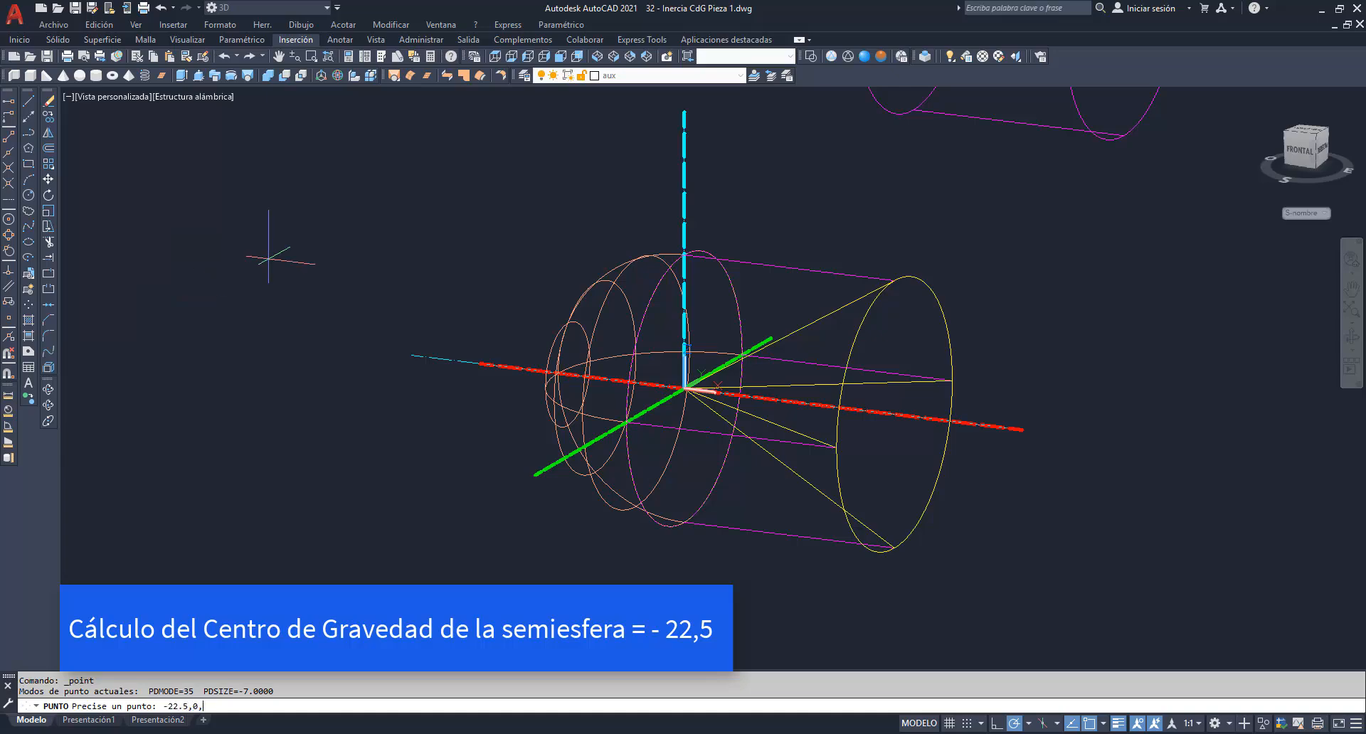
pyautogui.write('-22.5,0,0')
pyautogui.press('Return')
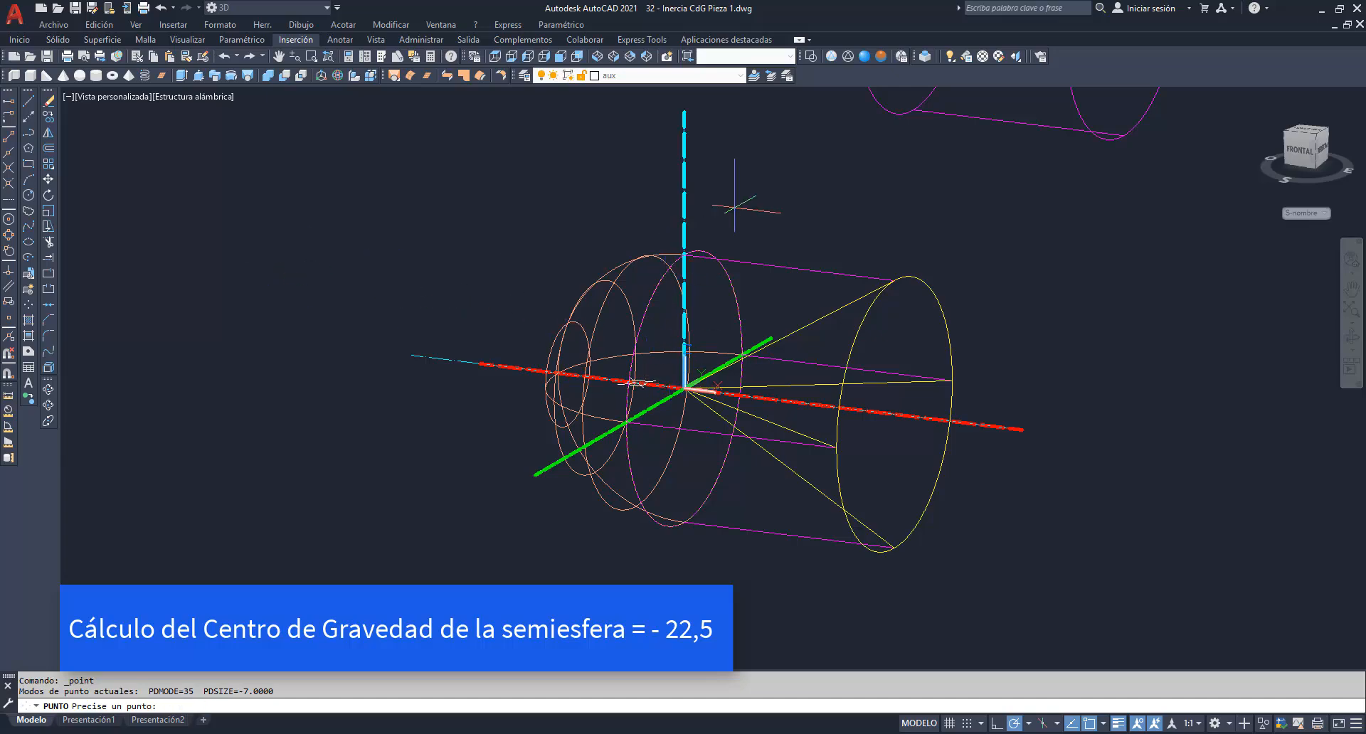
pyautogui.press('Escape')
# Review the hemisphere's mass and volume in the command history.
pyautogui.press('F2')
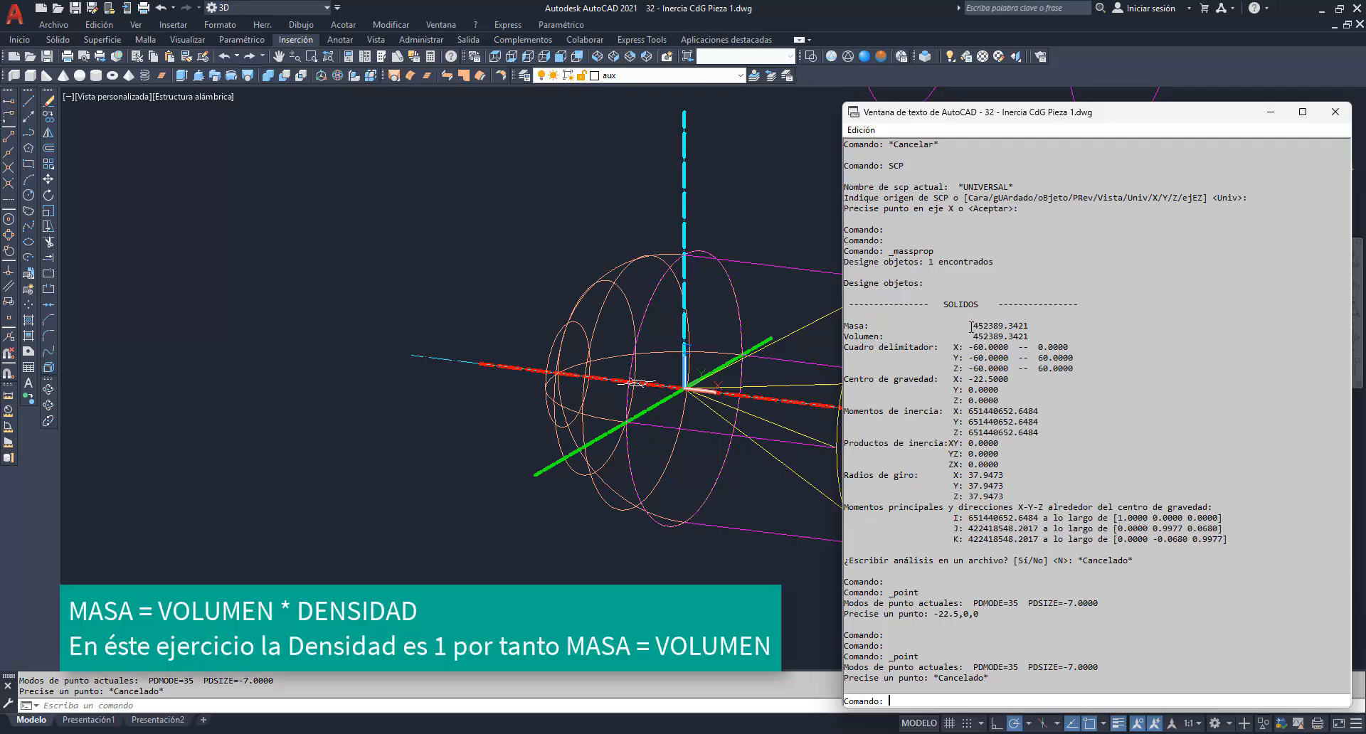
pyautogui.moveTo(971, 326); pyautogui.dragTo(1017, 323)
pyautogui.click(1335, 112)
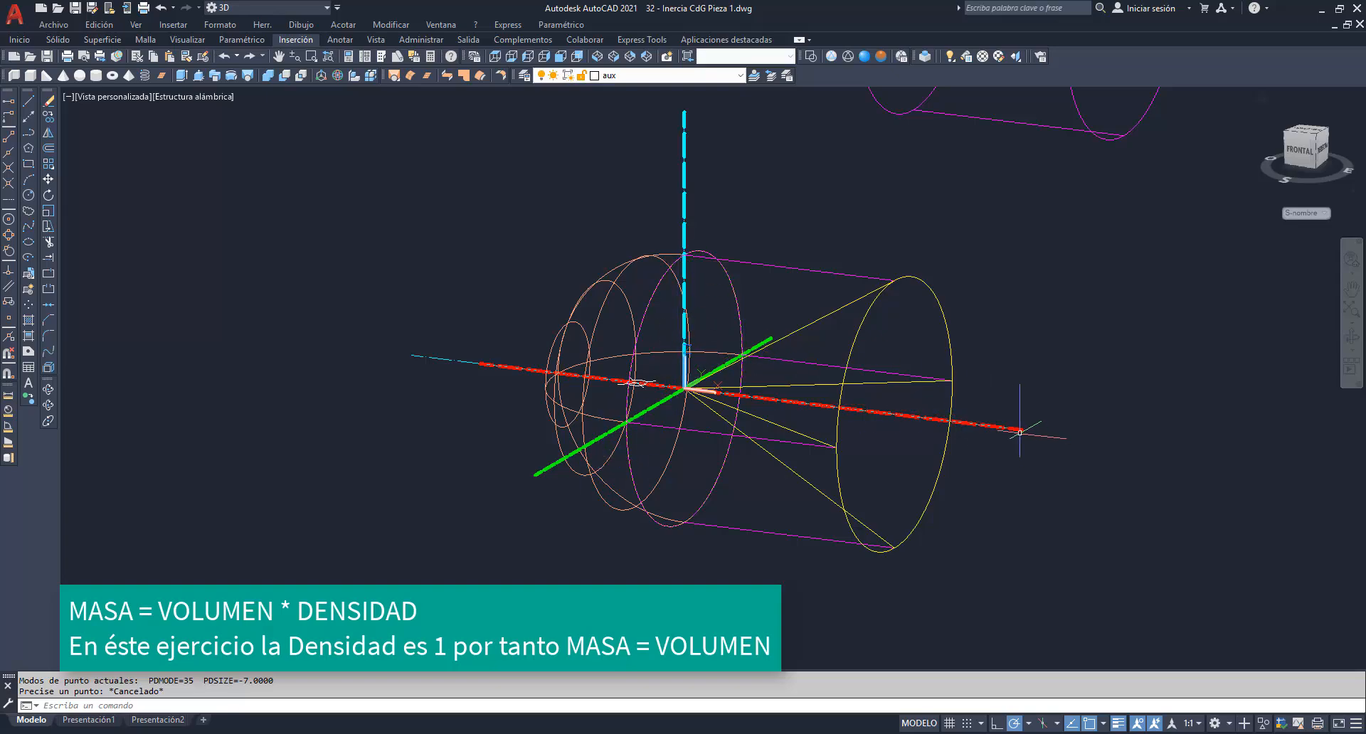
# Query the mass properties of the magenta cylinder and read its volume and centre of gravity.
pyautogui.click(263, 24)
pyautogui.moveTo(398, 190)
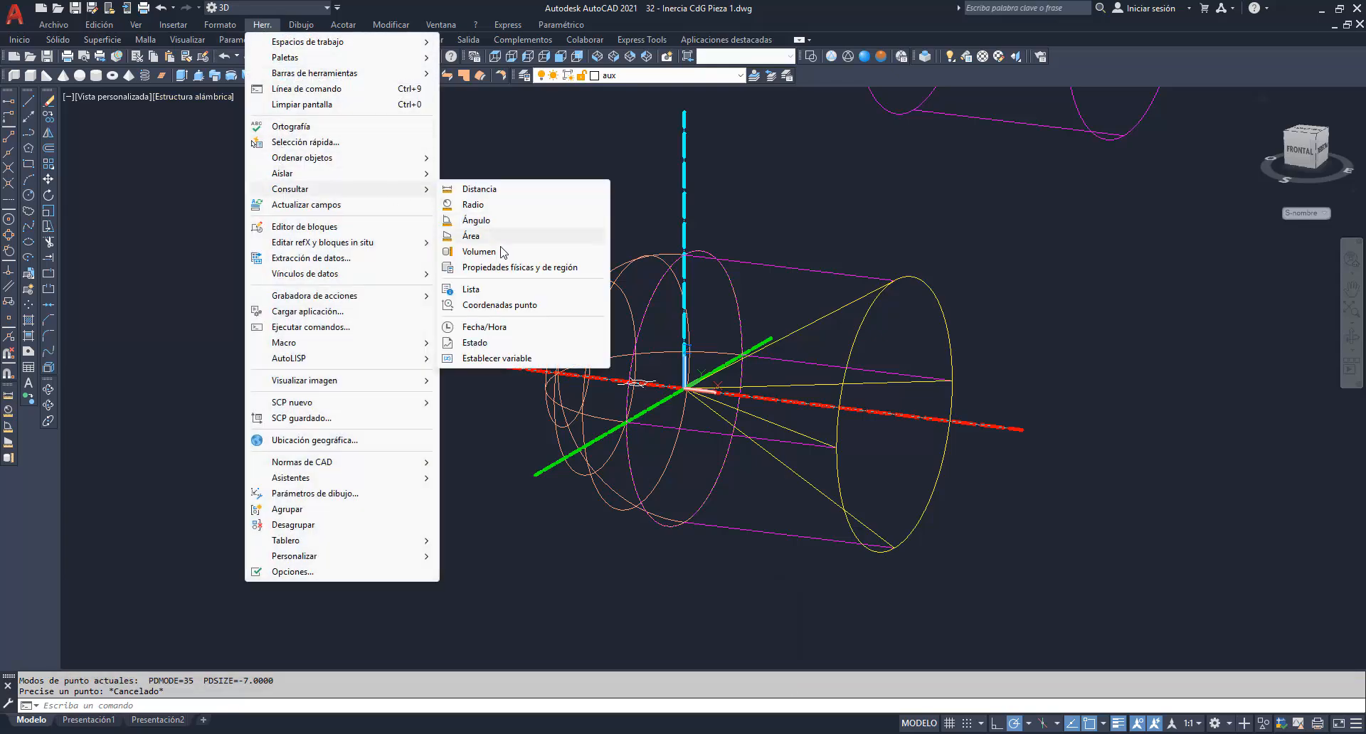
pyautogui.click(504, 268)
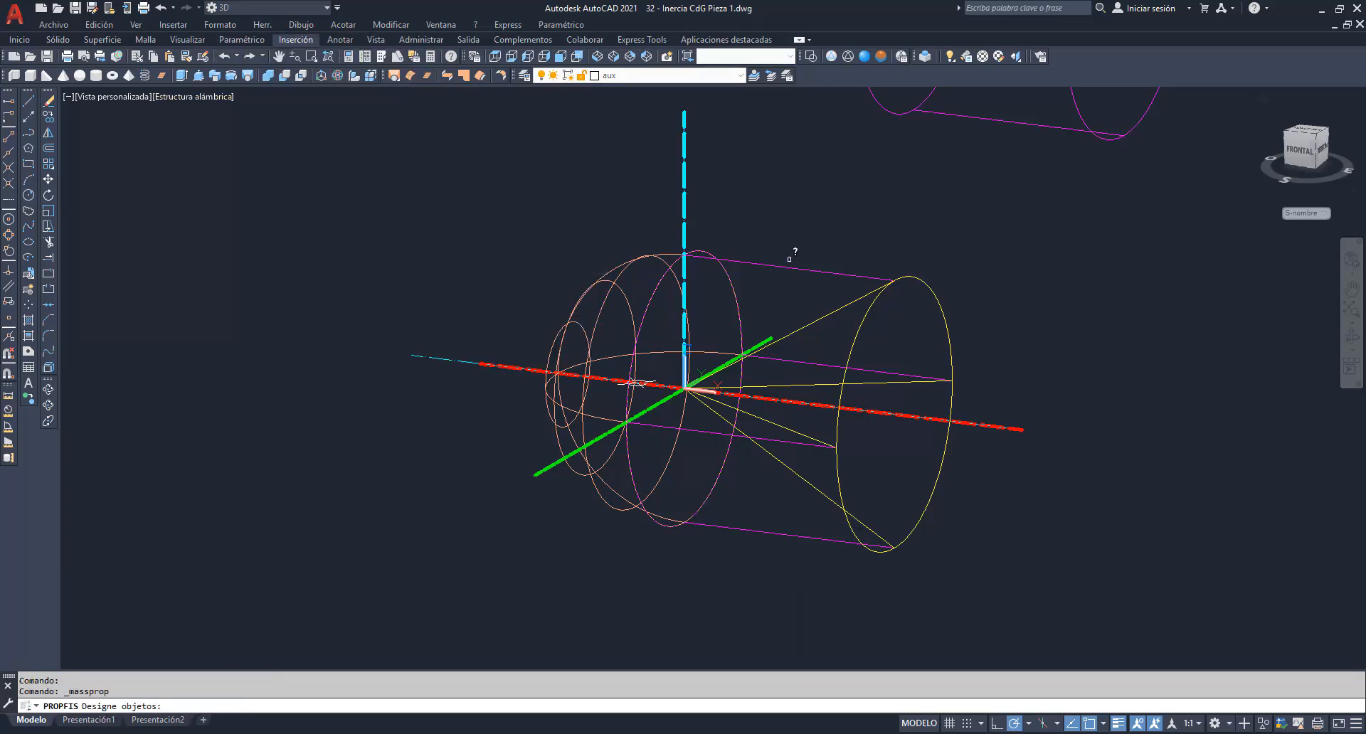
pyautogui.click(790, 266)
pyautogui.press('Return')
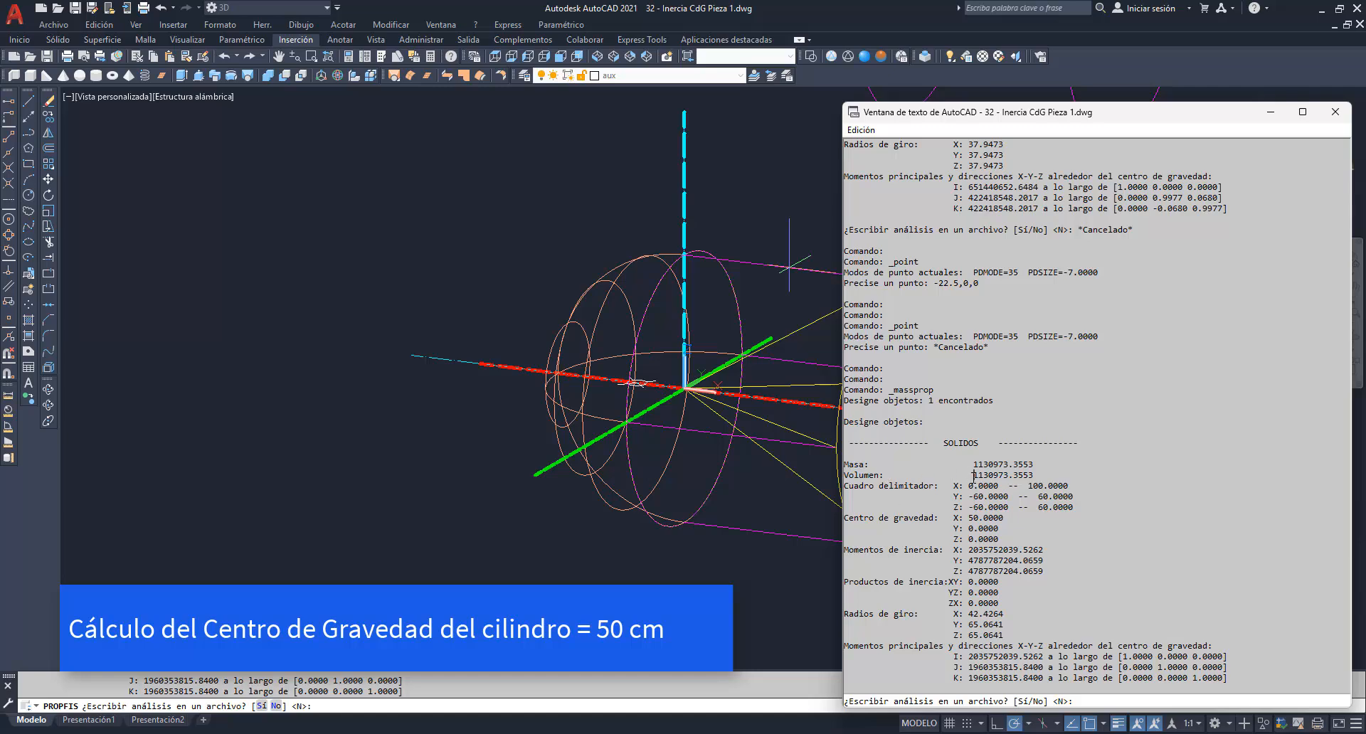
pyautogui.moveTo(973, 475); pyautogui.dragTo(1009, 476)
pyautogui.press('F2')
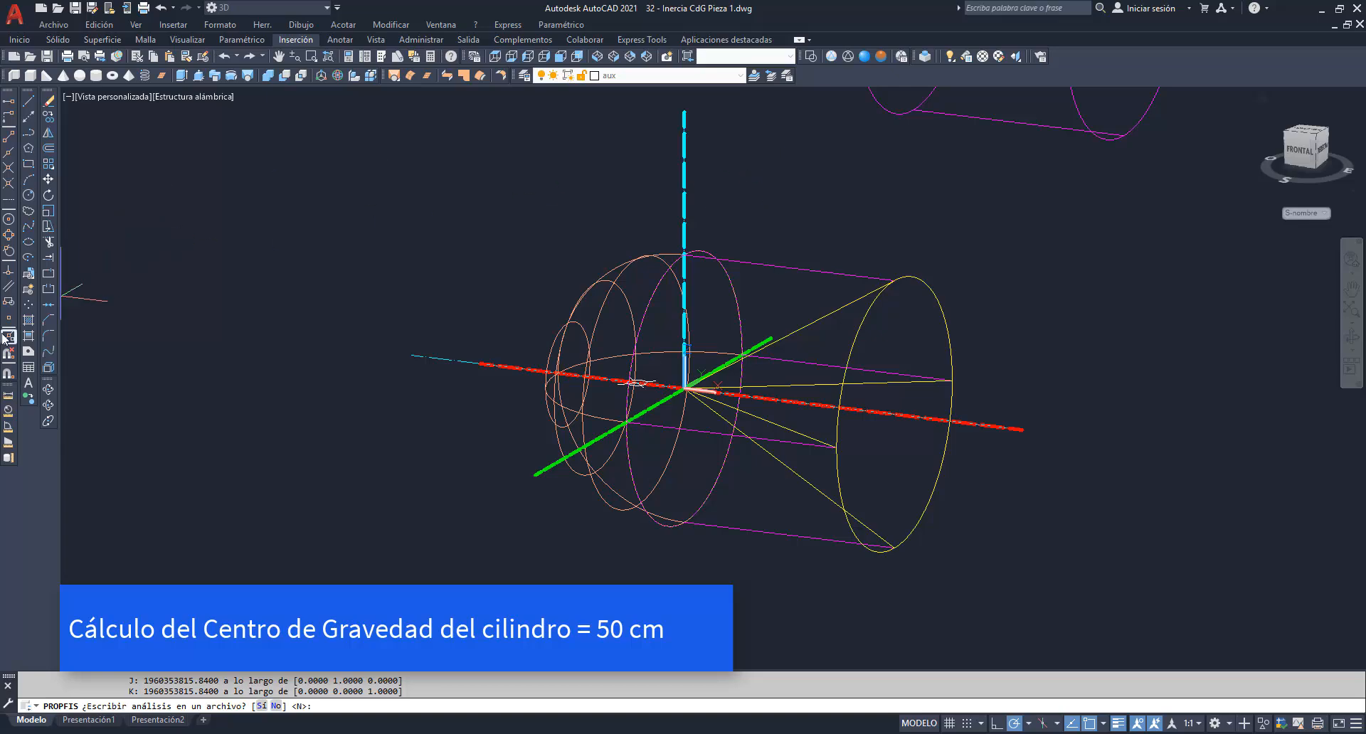
# Place a point at 50,0,0 to mark the cylinder's centre of gravity.
pyautogui.click(28, 303)
pyautogui.write('5')
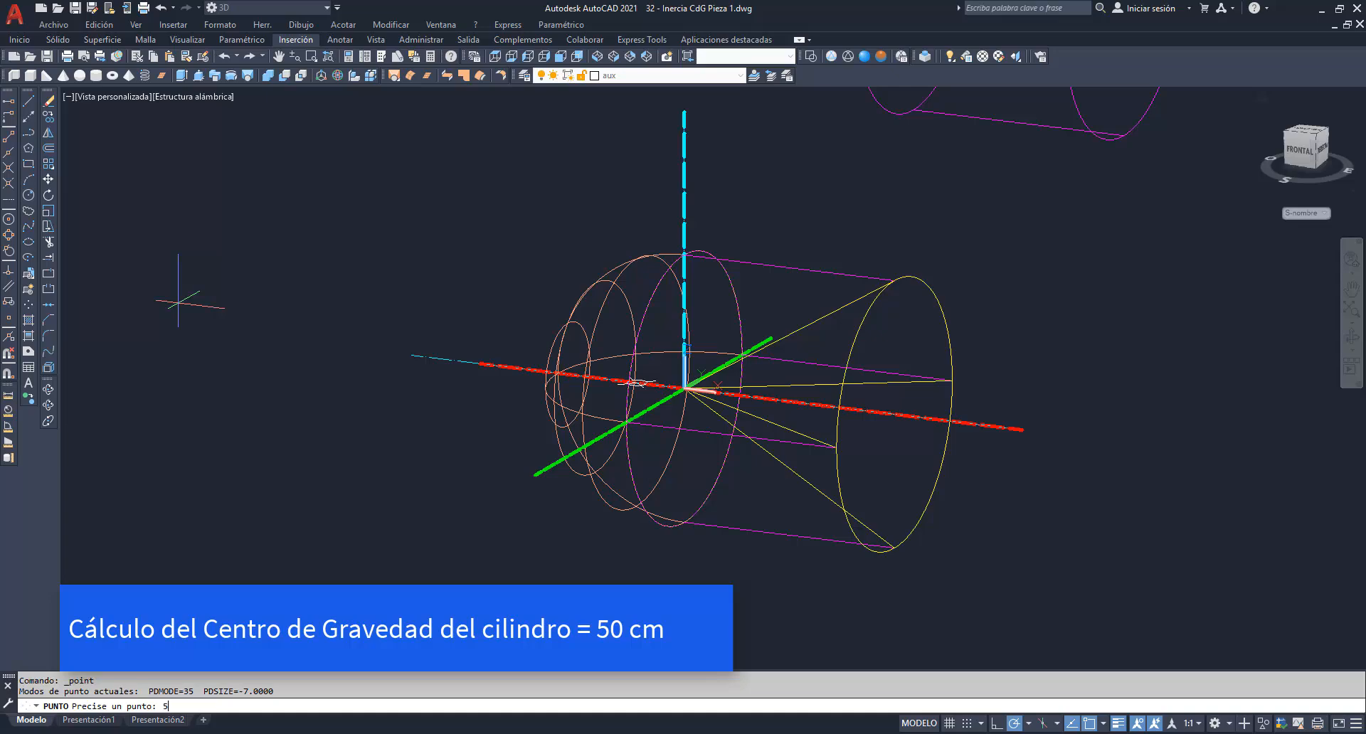
pyautogui.write('0,0,0')
pyautogui.press('Return')
pyautogui.press('Escape')
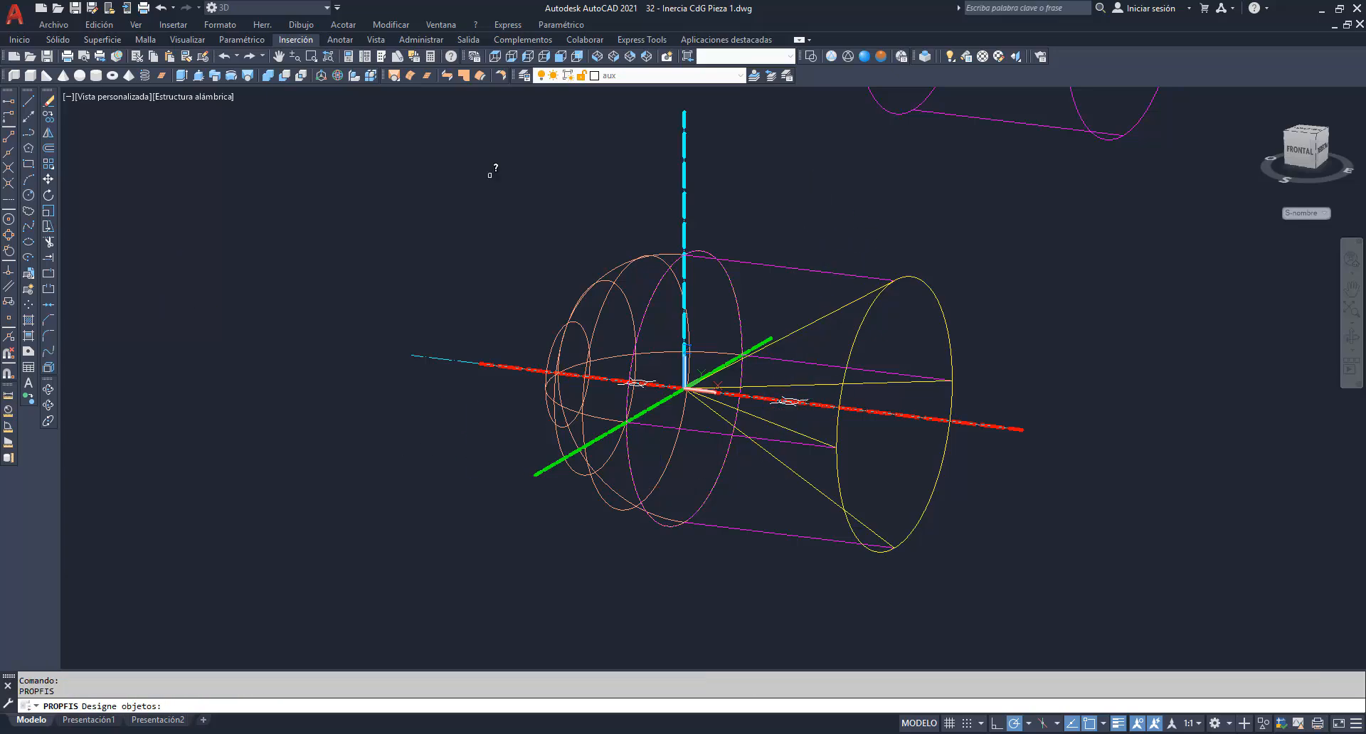
# Query the mass properties of the yellow cone and read its centre of gravity.
pyautogui.click(263, 25)
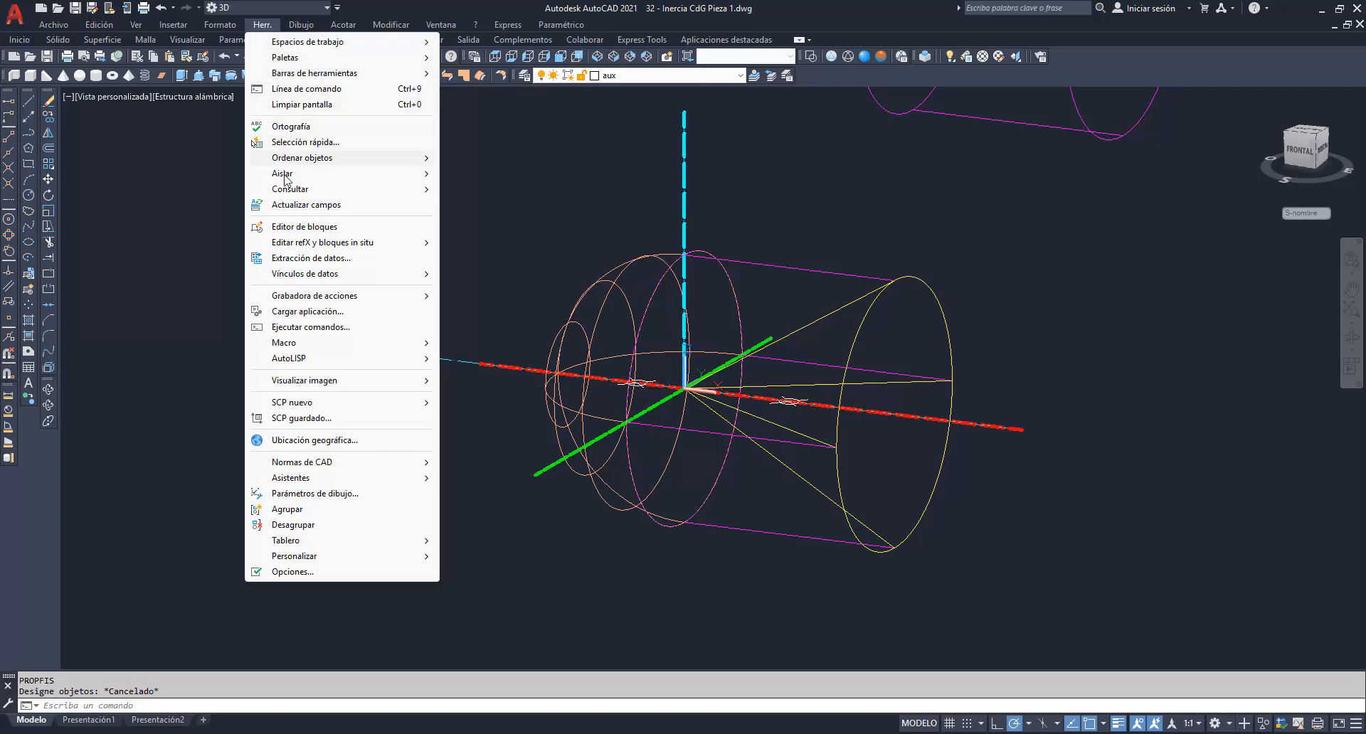
pyautogui.moveTo(288, 190)
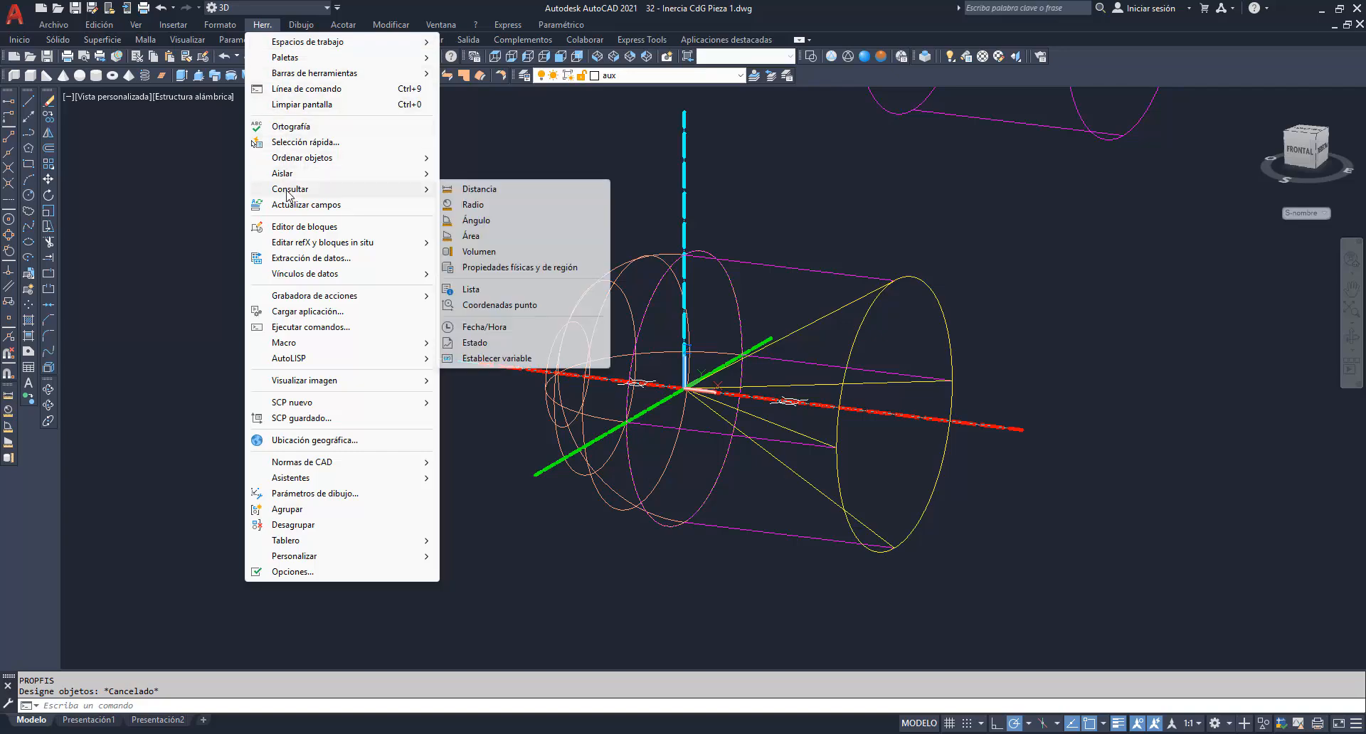
pyautogui.click(518, 266)
pyautogui.click(816, 316)
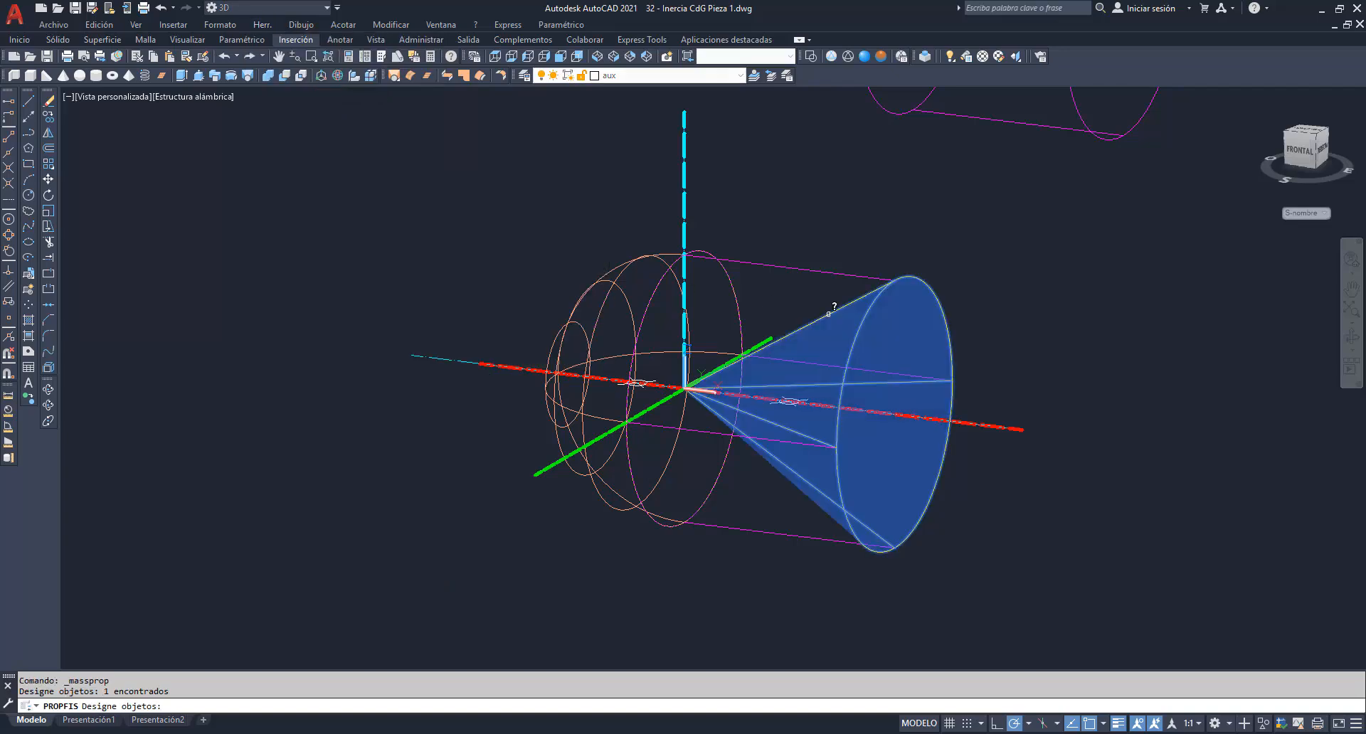
pyautogui.press('Return')
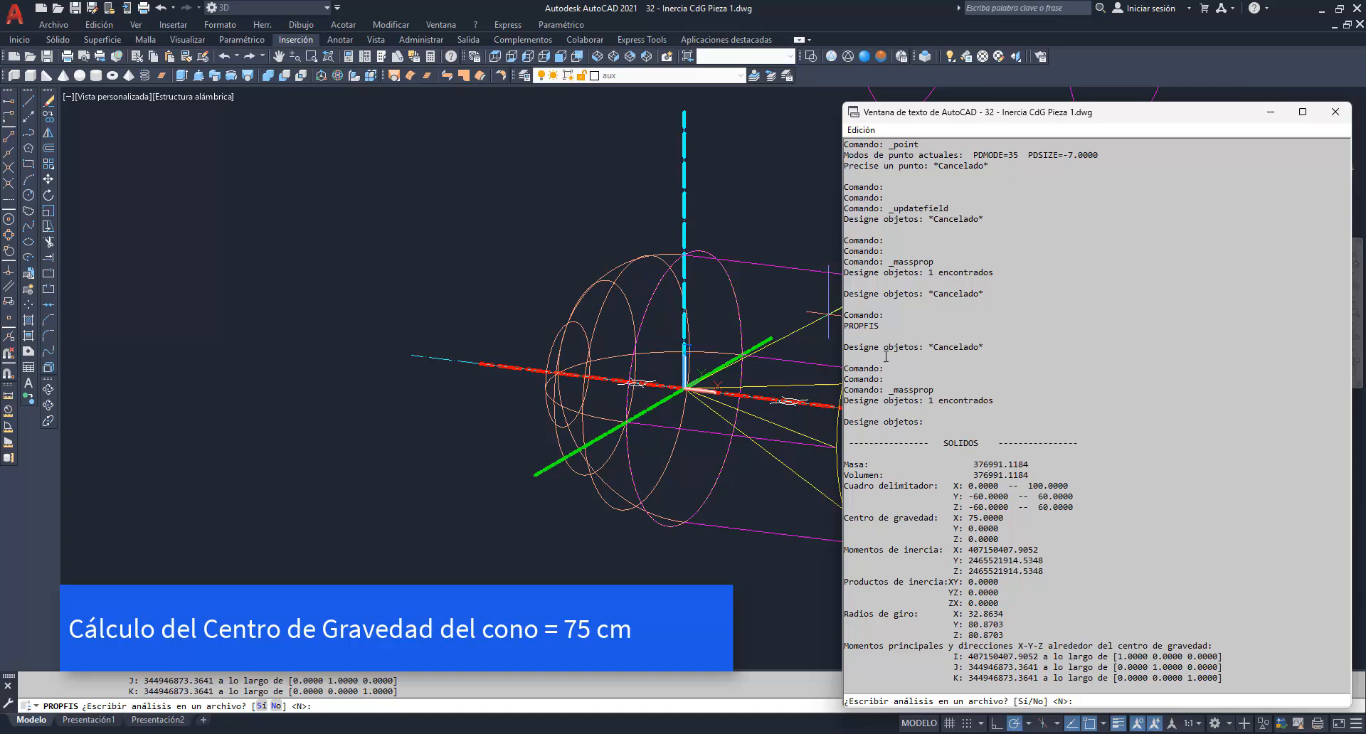
pyautogui.press('F2')
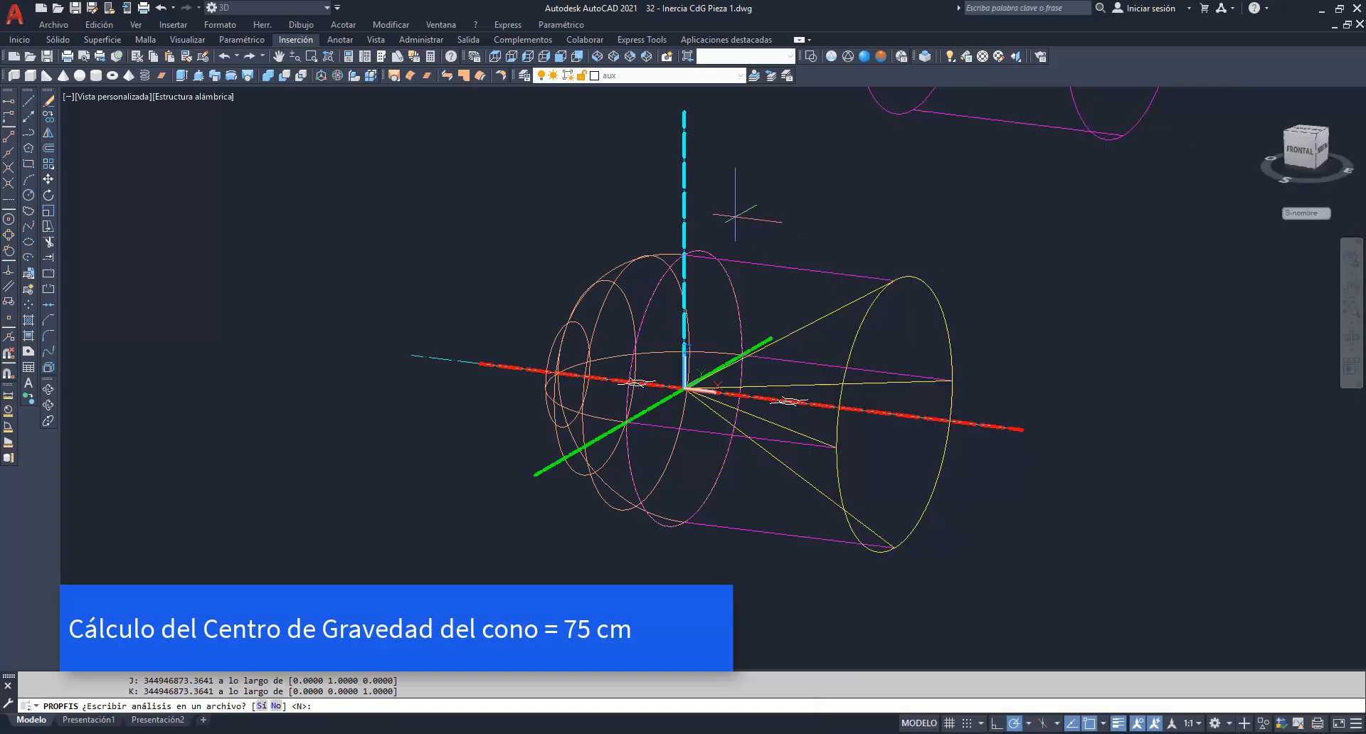
# Place a point at 75,0 to mark the cone's centre of gravity.
pyautogui.click(28, 305)
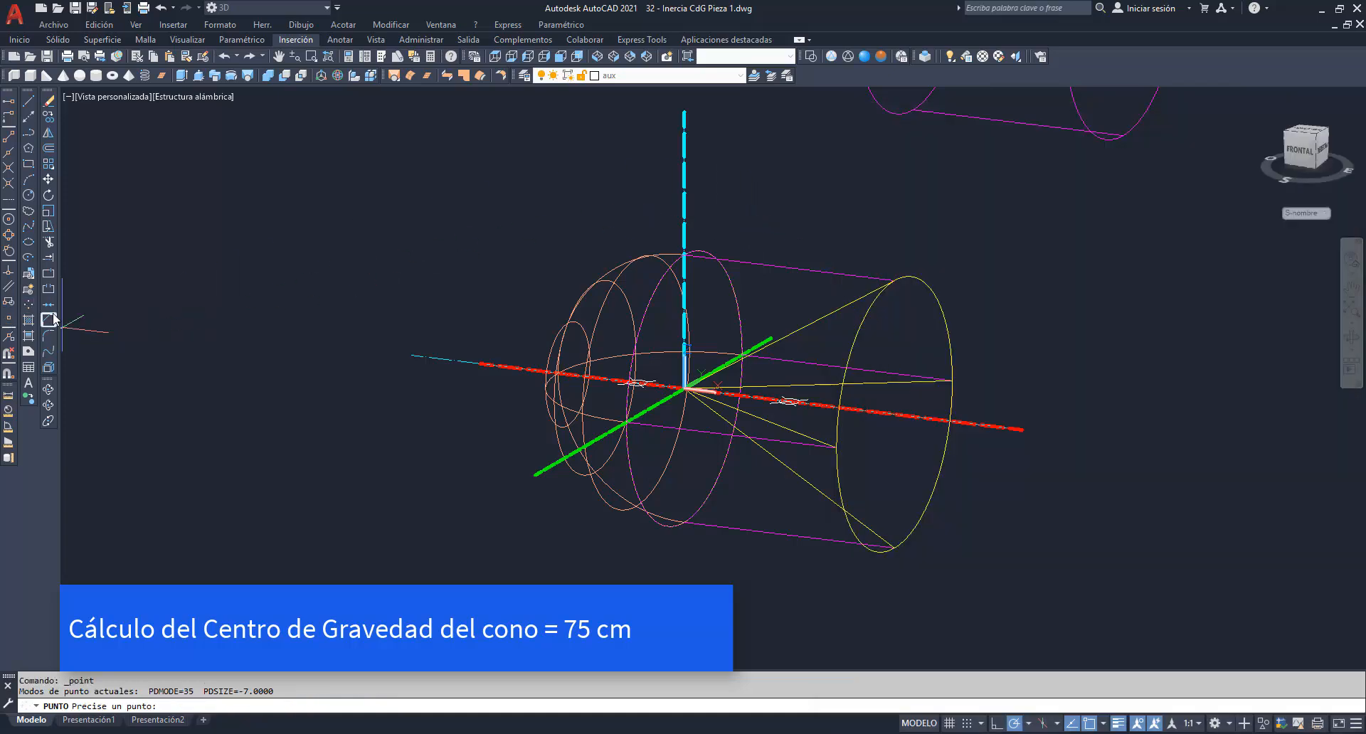
pyautogui.write('75,')
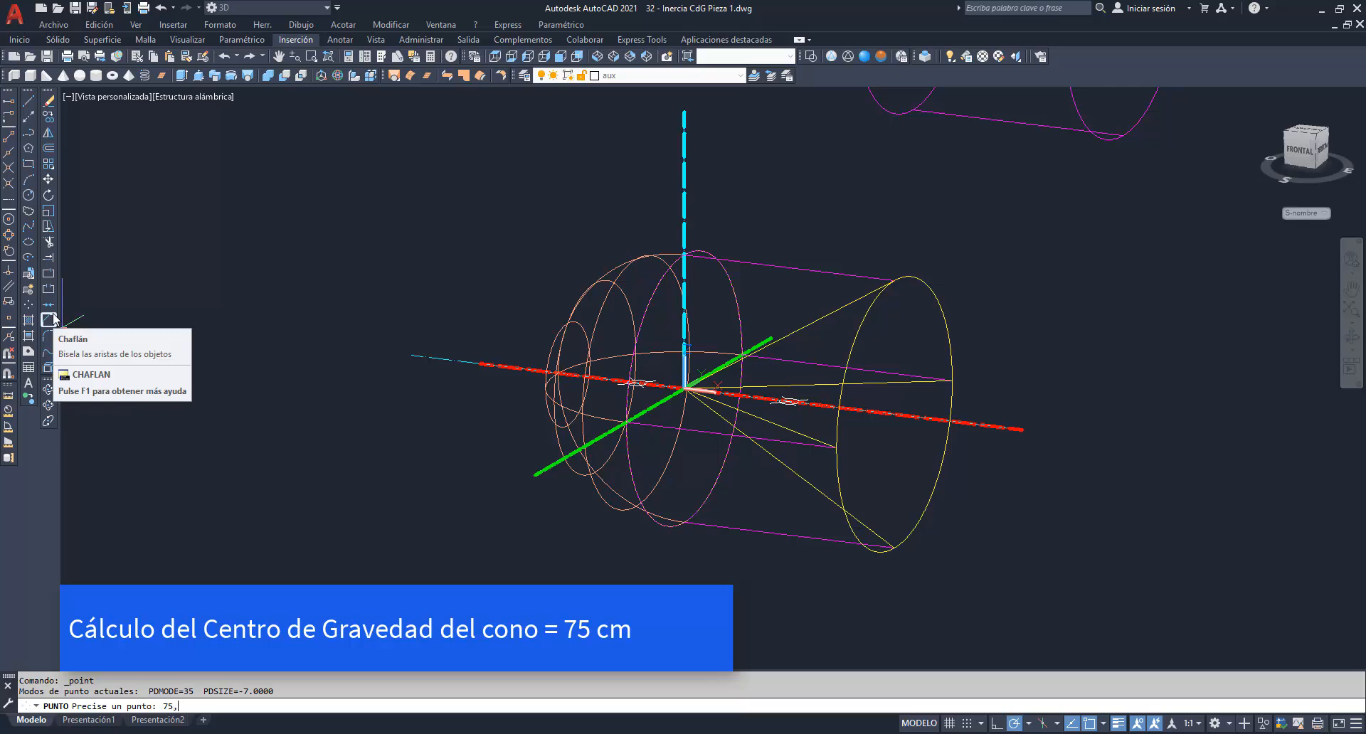
pyautogui.write('0')
pyautogui.press('Return')
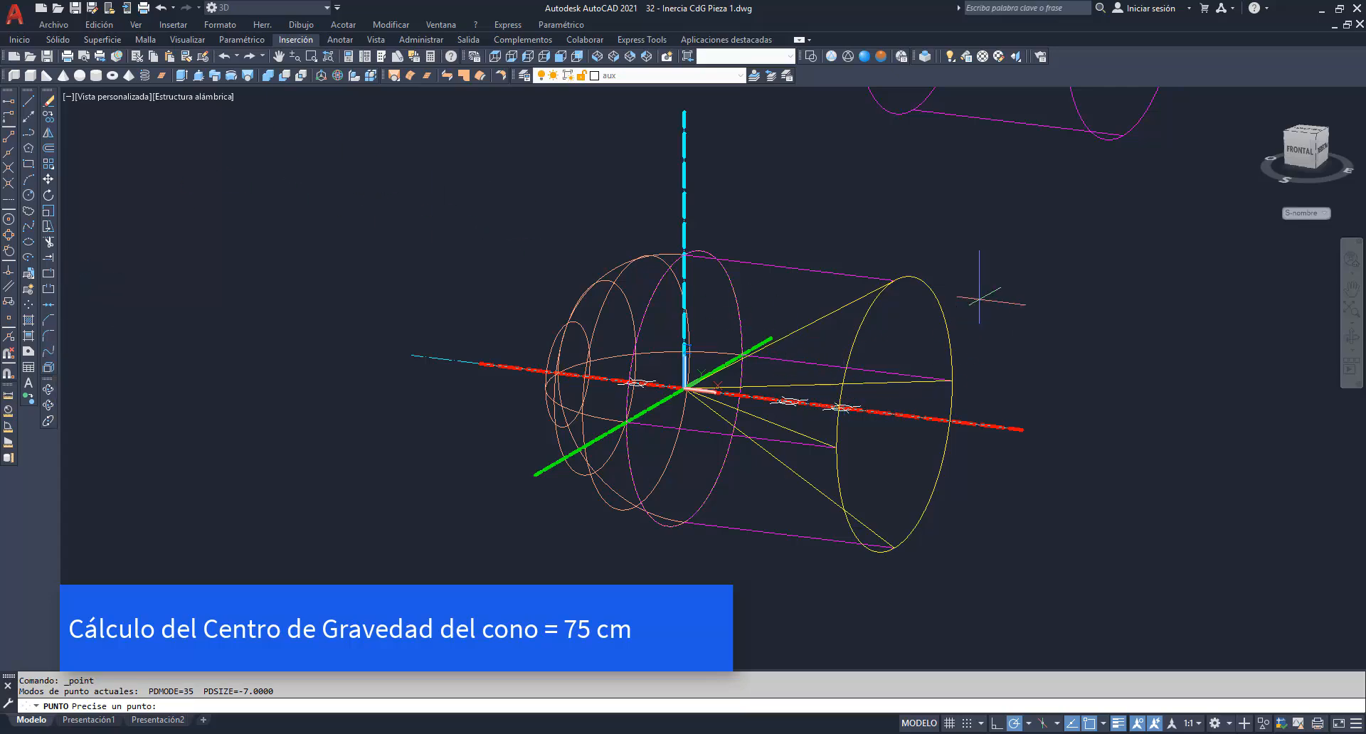
pyautogui.press('Escape')
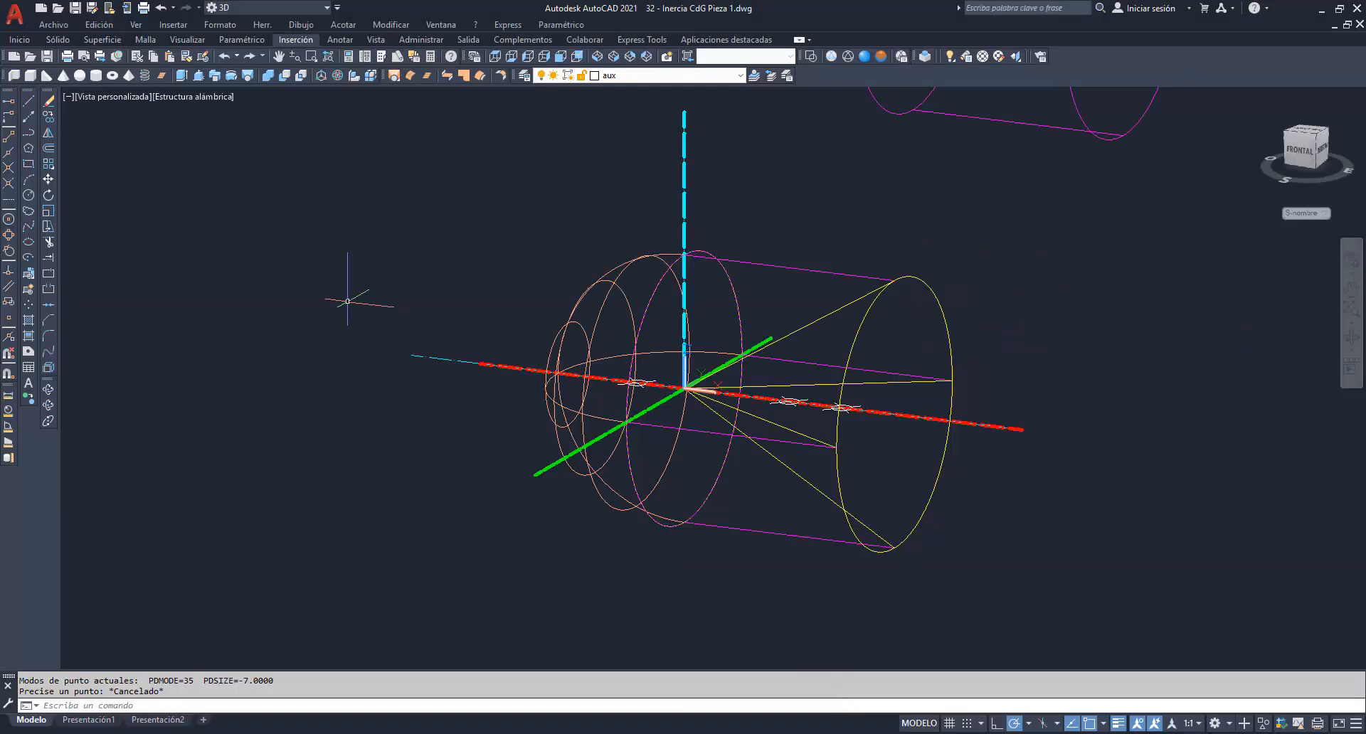
# Measure the volume of the combined 3D piece using the Object option of the volume query.
pyautogui.click(278, 57)
pyautogui.moveTo(301, 125); pyautogui.dragTo(555, 326)
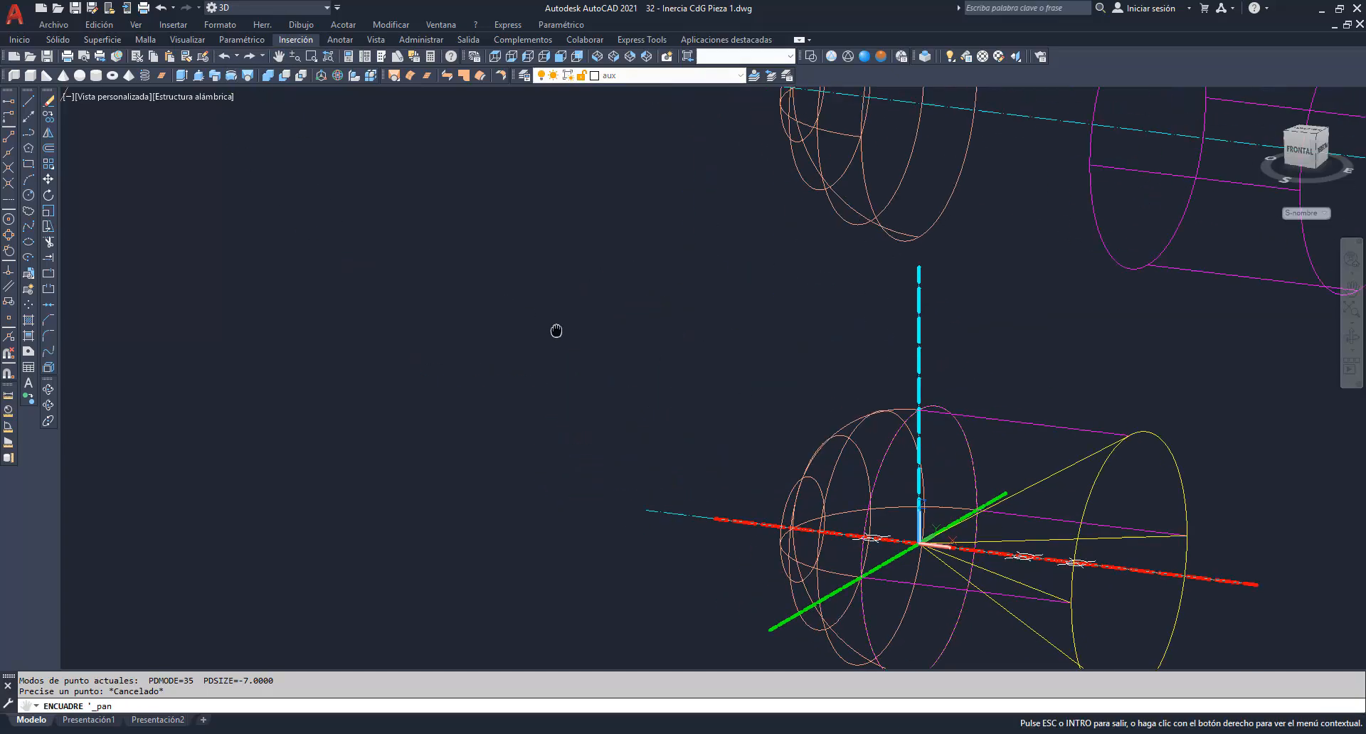
pyautogui.scroll(-2, 562, 333)
pyautogui.moveTo(313, 218); pyautogui.dragTo(604, 354)
pyautogui.scroll(4, 533, 302)
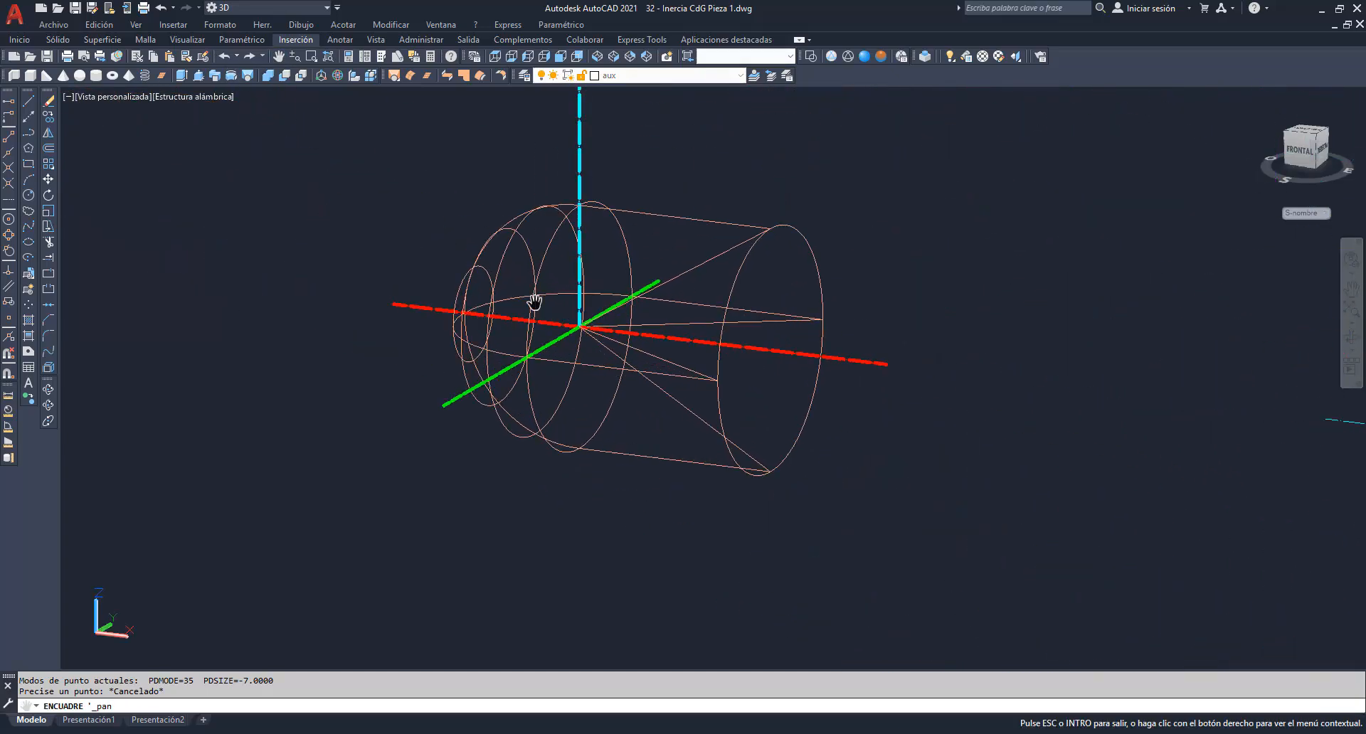
pyautogui.rightClick(660, 131)
pyautogui.click(679, 134)
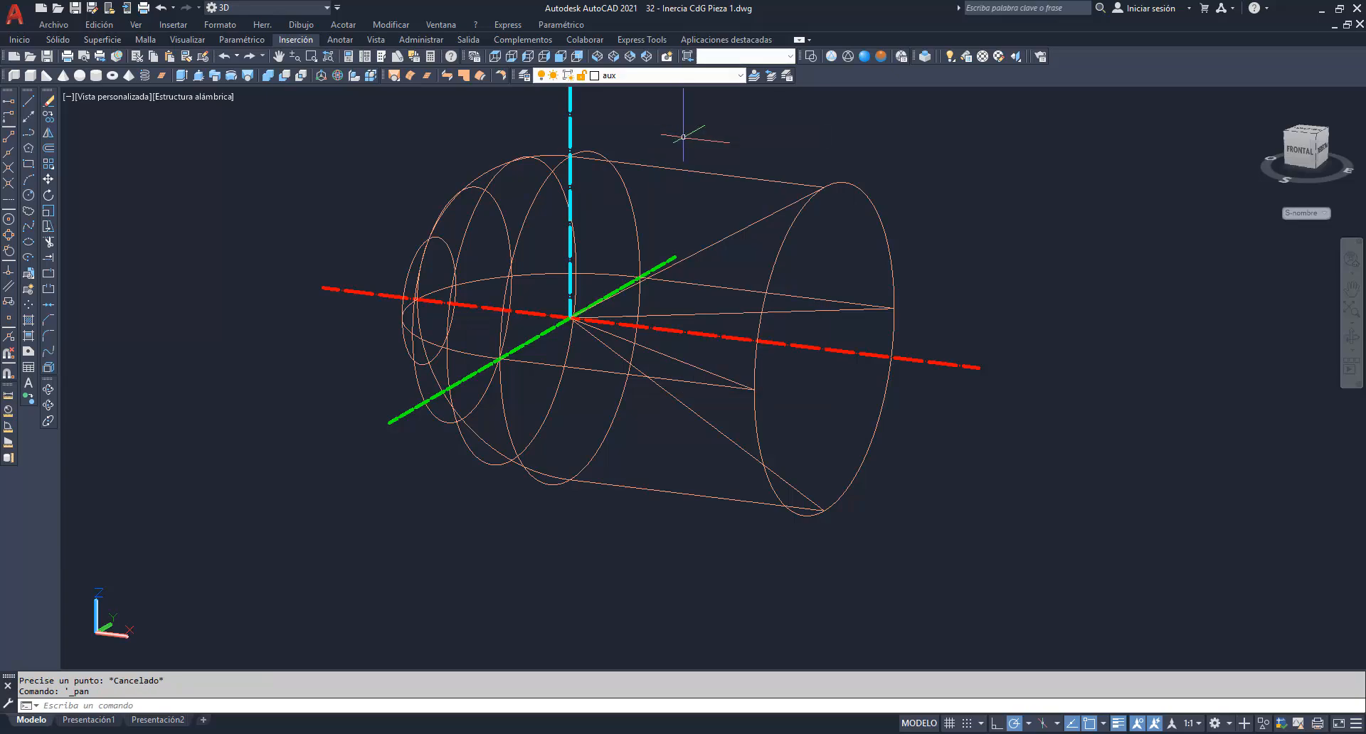
pyautogui.click(263, 25)
pyautogui.moveTo(291, 190)
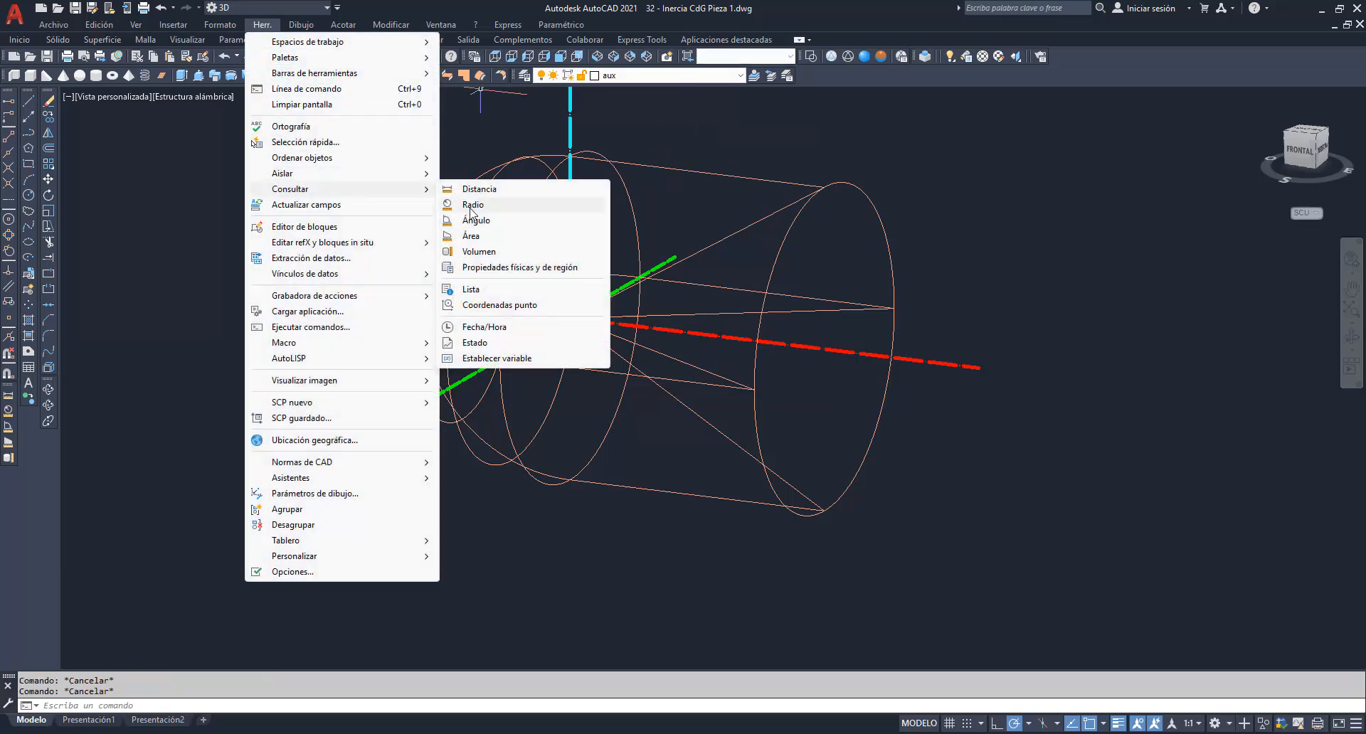
pyautogui.click(485, 251)
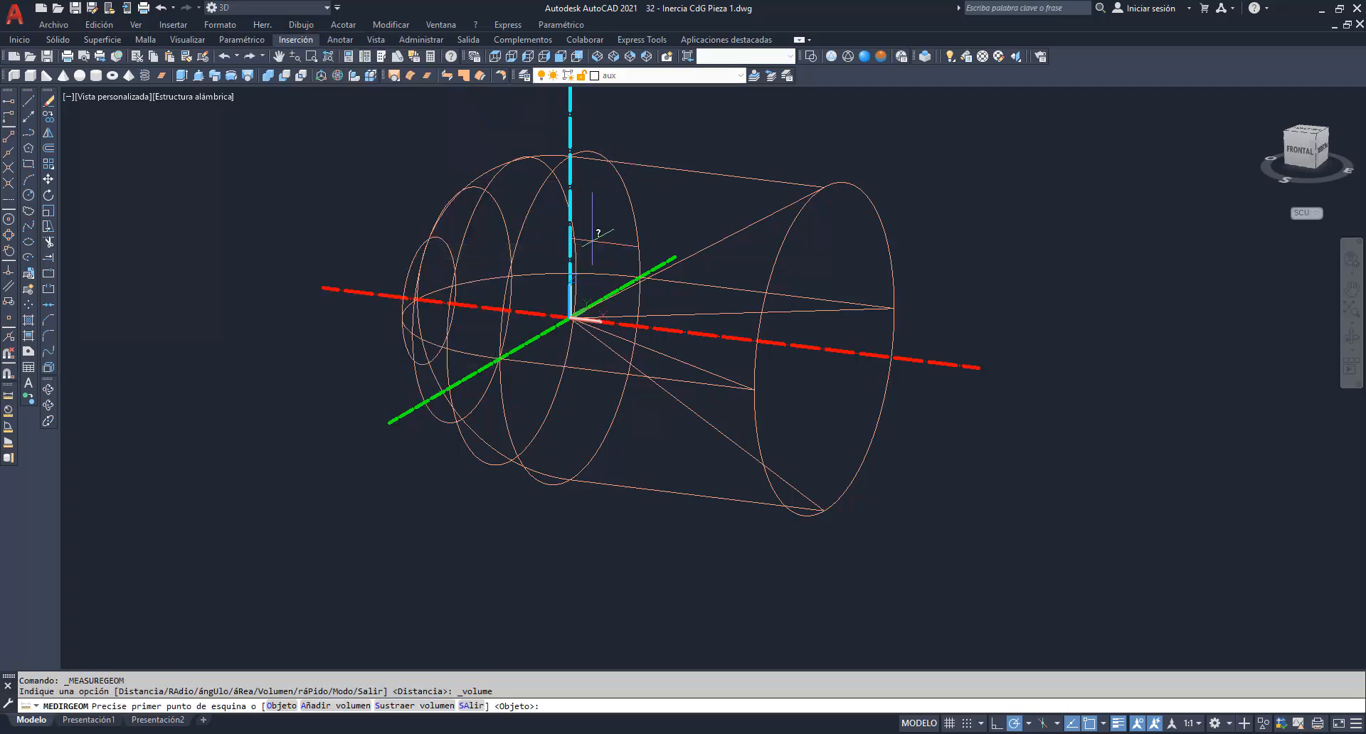
pyautogui.click(276, 706)
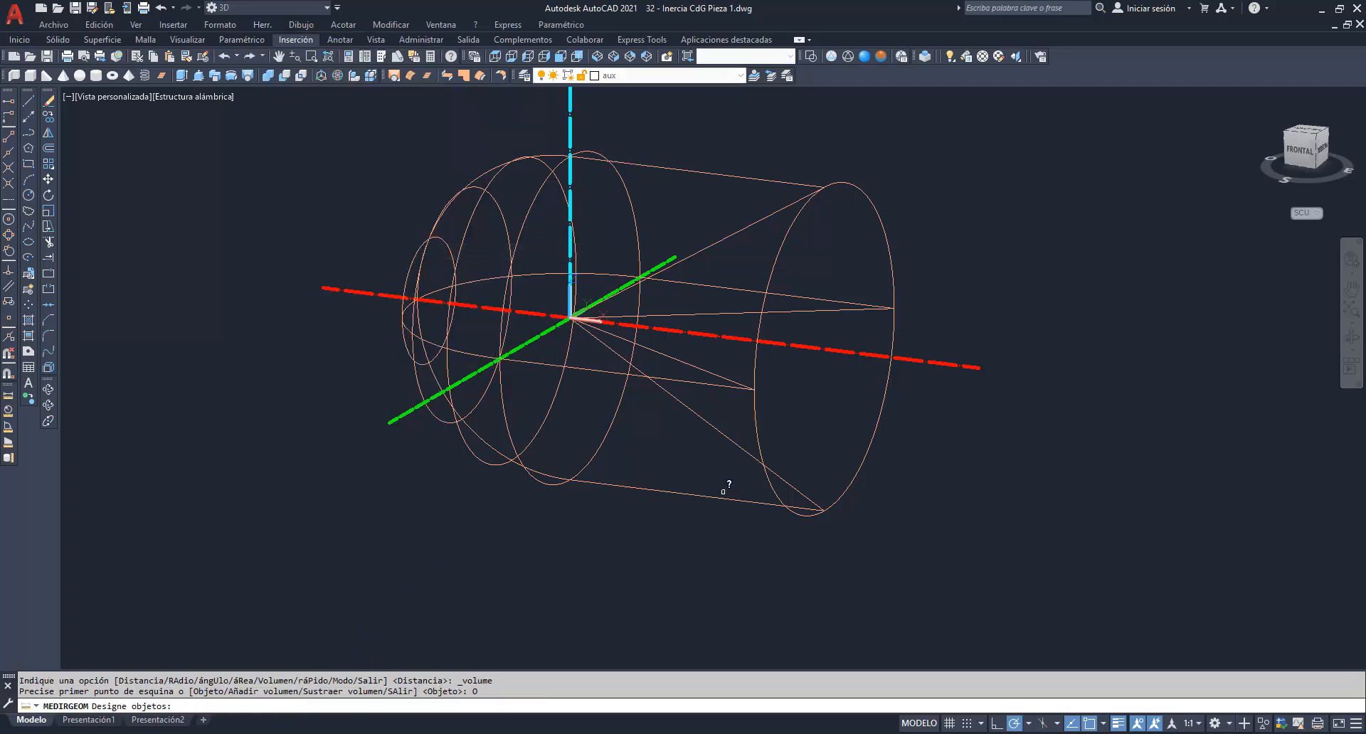
pyautogui.click(711, 491)
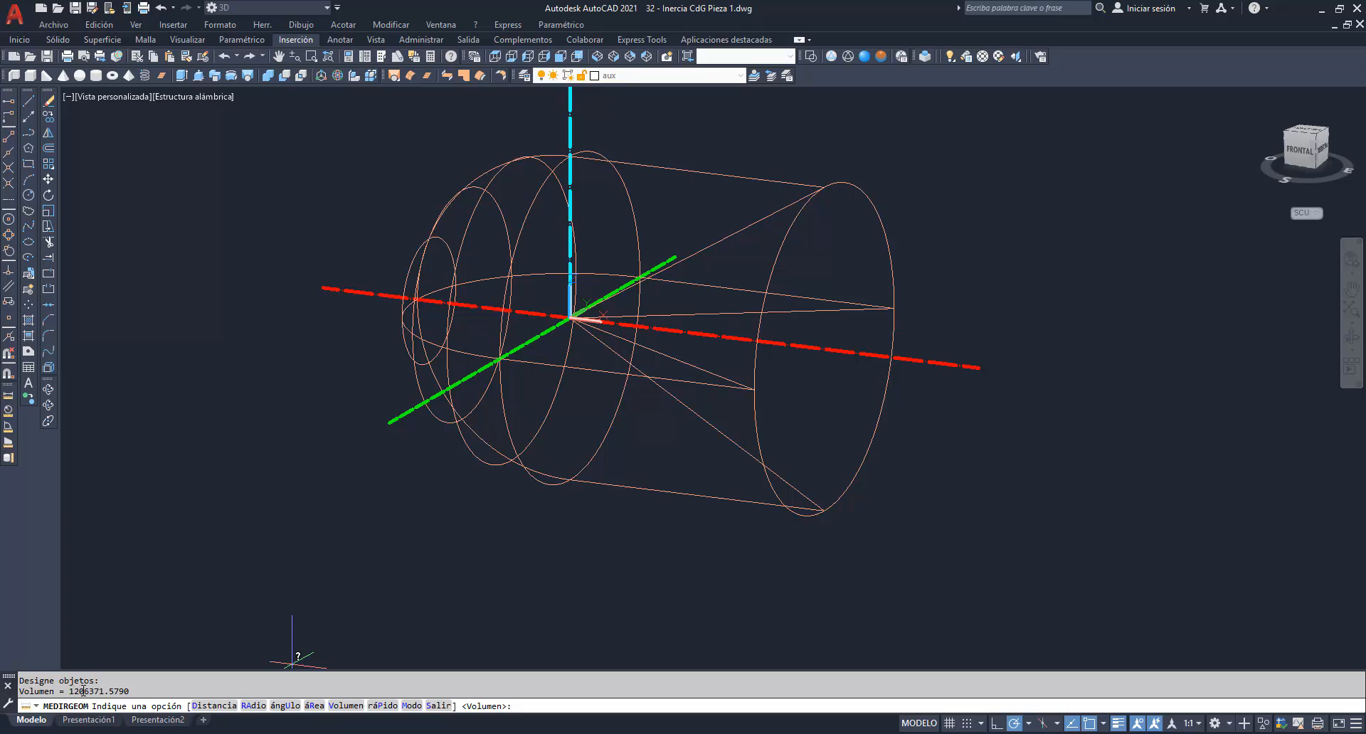
pyautogui.press('Escape')
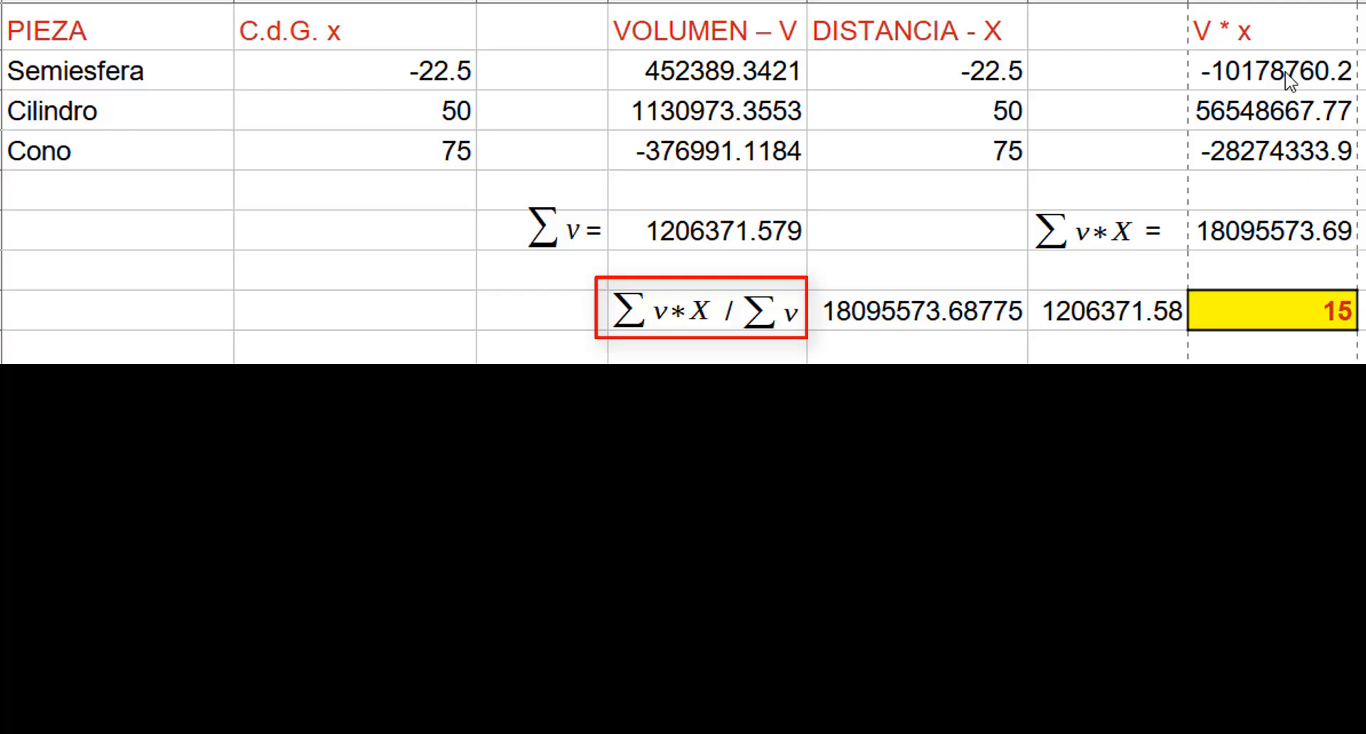
# Switch to the spreadsheet and examine the V * x total used for the piece's centre of gravity.
pyautogui.click(1262, 242)
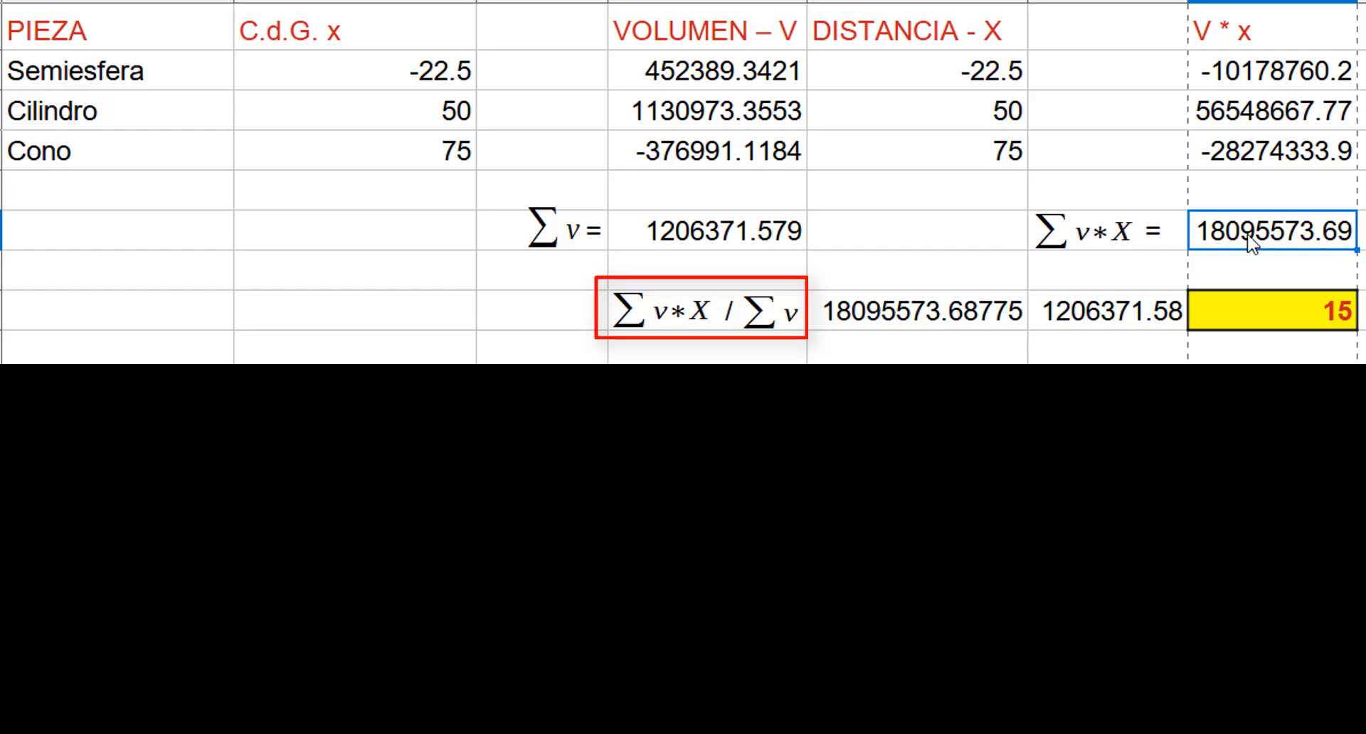
pyautogui.press('Right')
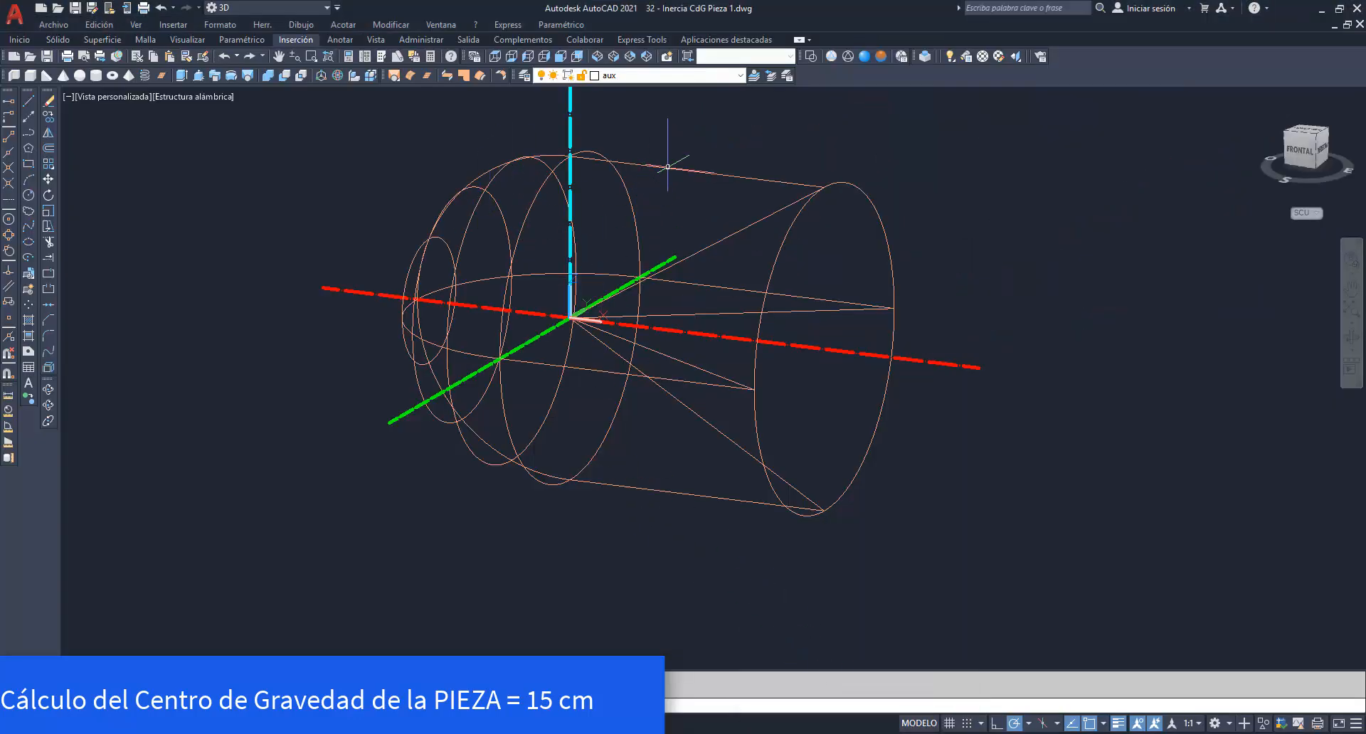
# Return to AutoCAD and display the combined piece in the Realistic visual style.
pyautogui.click(667, 167)
pyautogui.press('Escape')
pyautogui.click(864, 57)
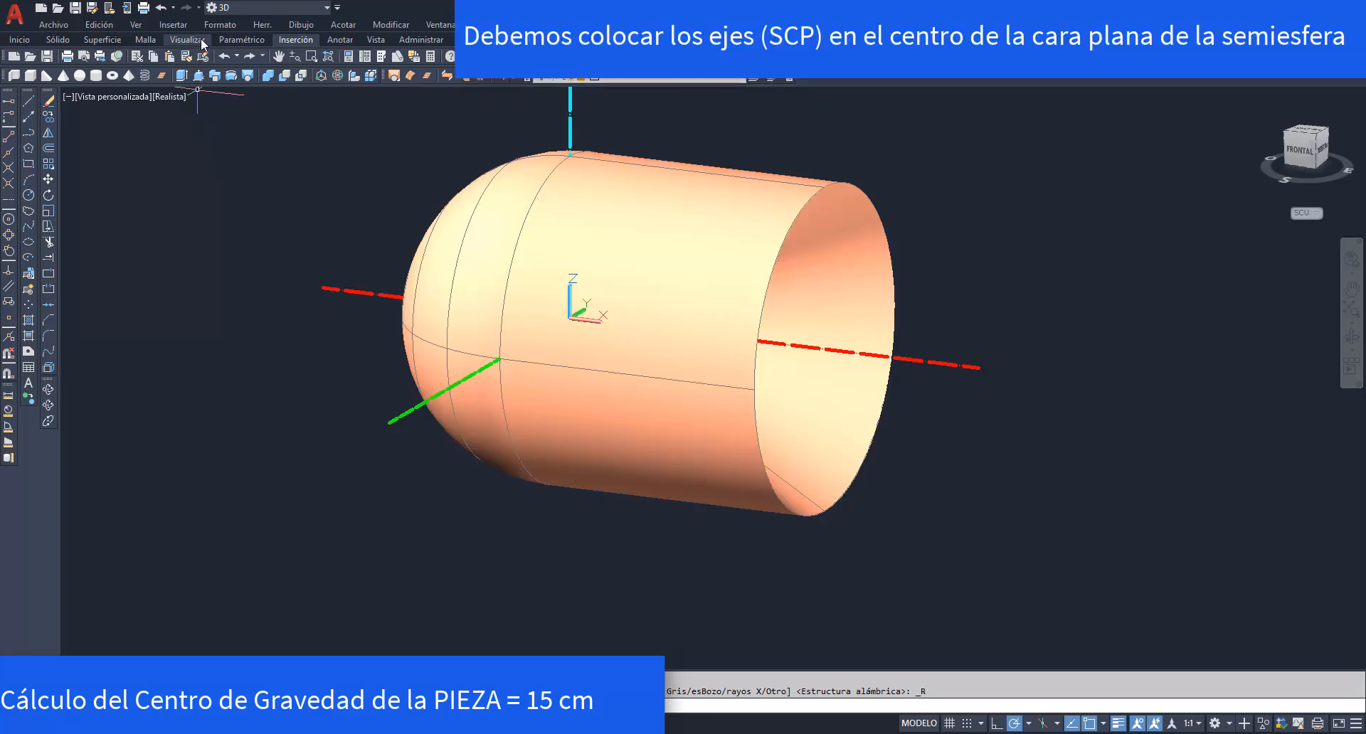
# Query the mass properties of the combined piece and read its centre of gravity and X, Y and Z moments of inertia.
pyautogui.click(263, 24)
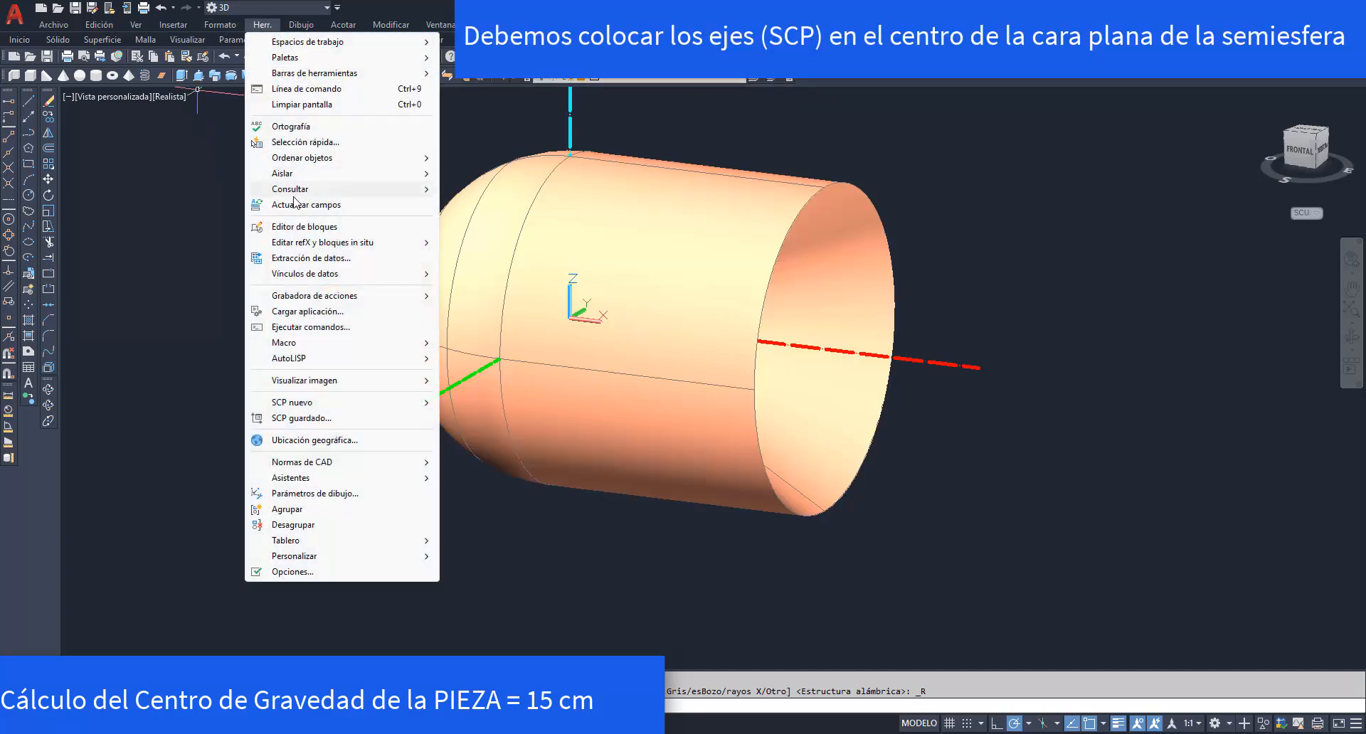
pyautogui.moveTo(295, 190)
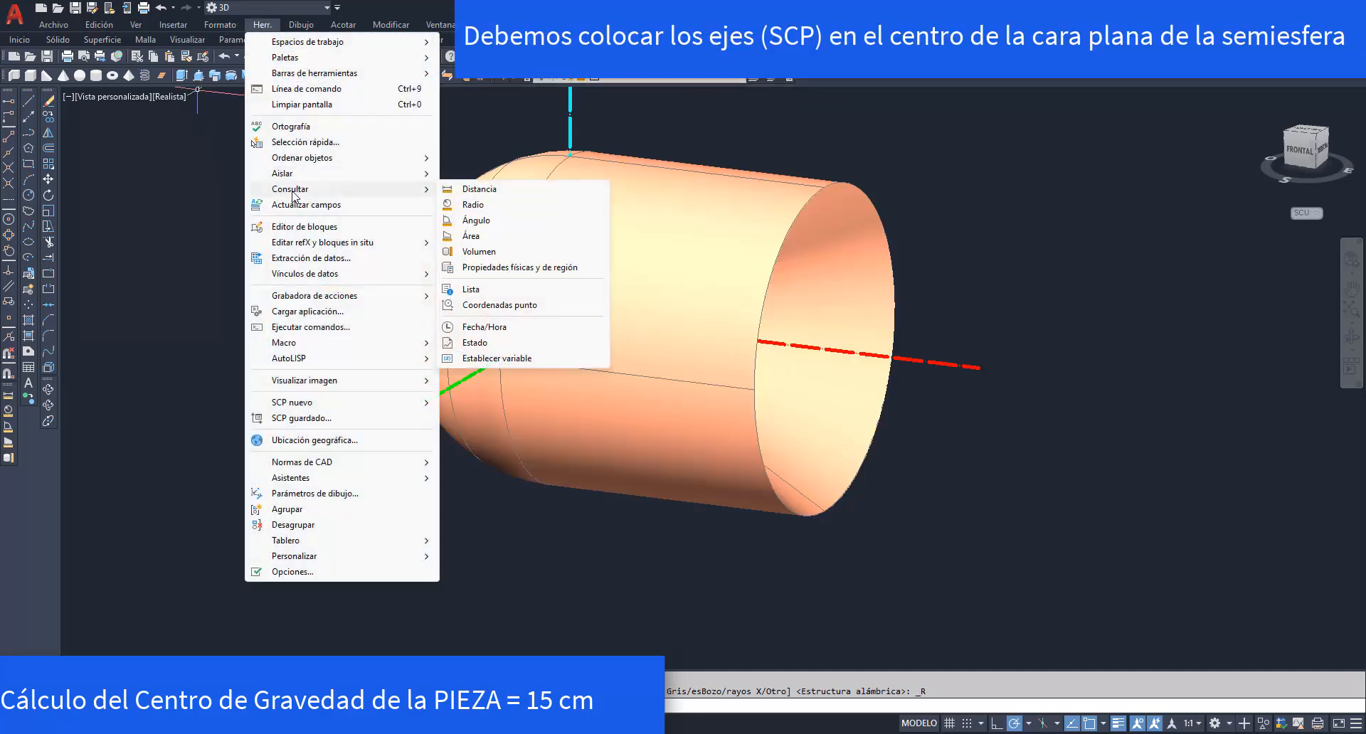
pyautogui.click(474, 269)
pyautogui.click(663, 269)
pyautogui.press('Return')
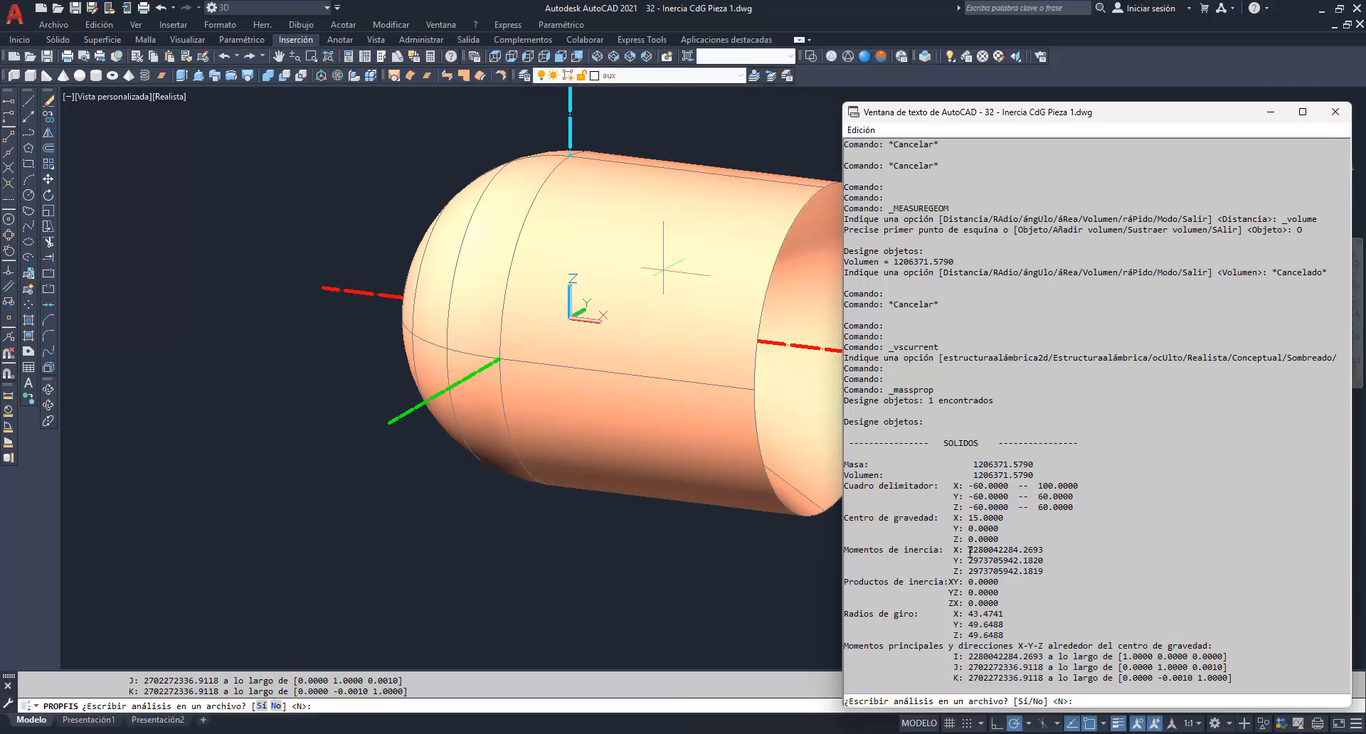
pyautogui.moveTo(968, 549); pyautogui.dragTo(1020, 553)
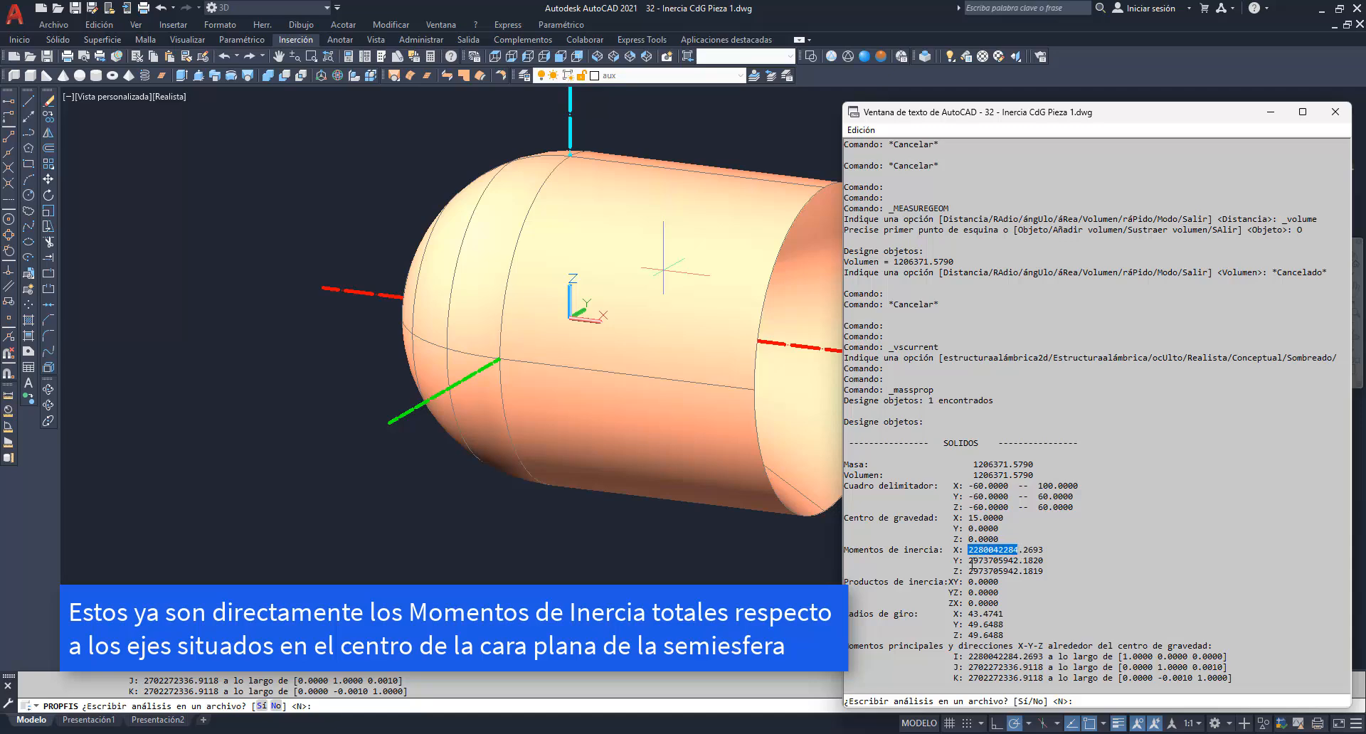
pyautogui.moveTo(969, 560); pyautogui.dragTo(1044, 571)
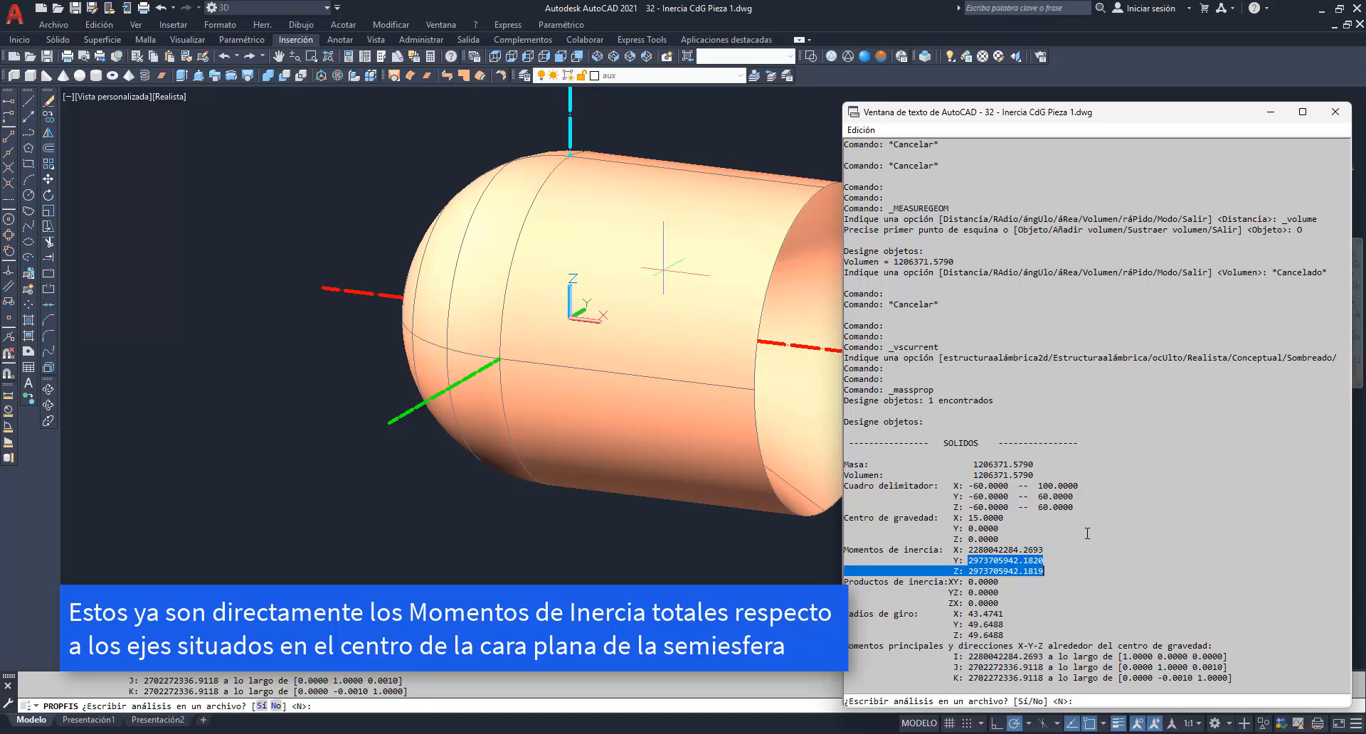
pyautogui.click(777, 614)
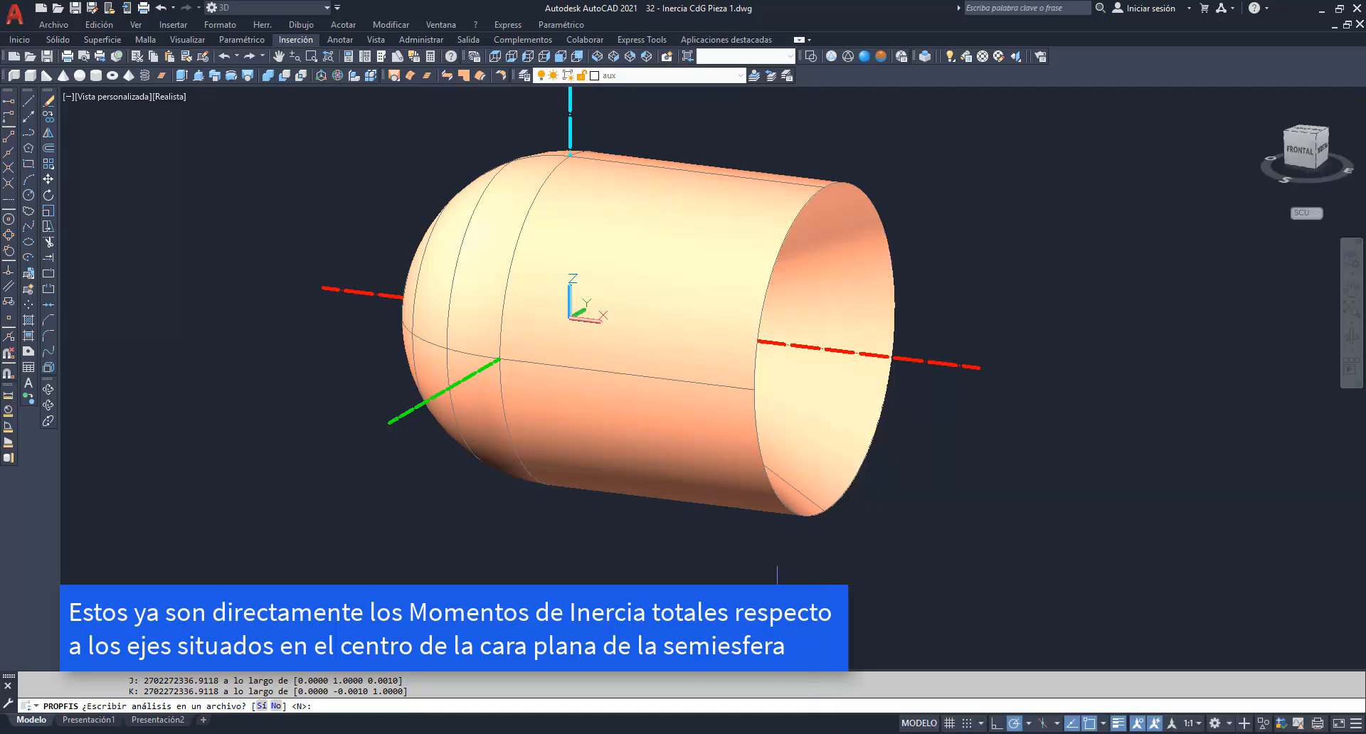
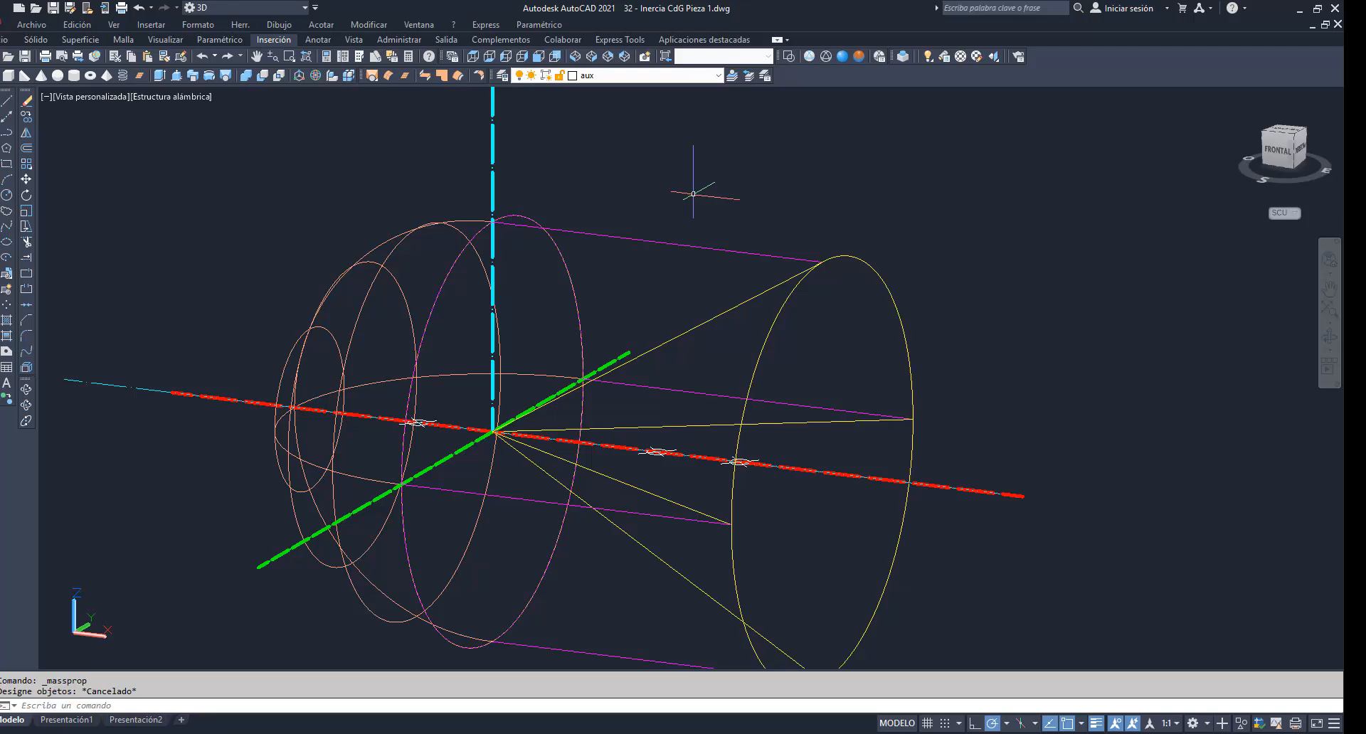
# Move the UCS origin to the point marking the hemisphere's centre of gravity, accepting the current axis directions.
pyautogui.write('SCP')
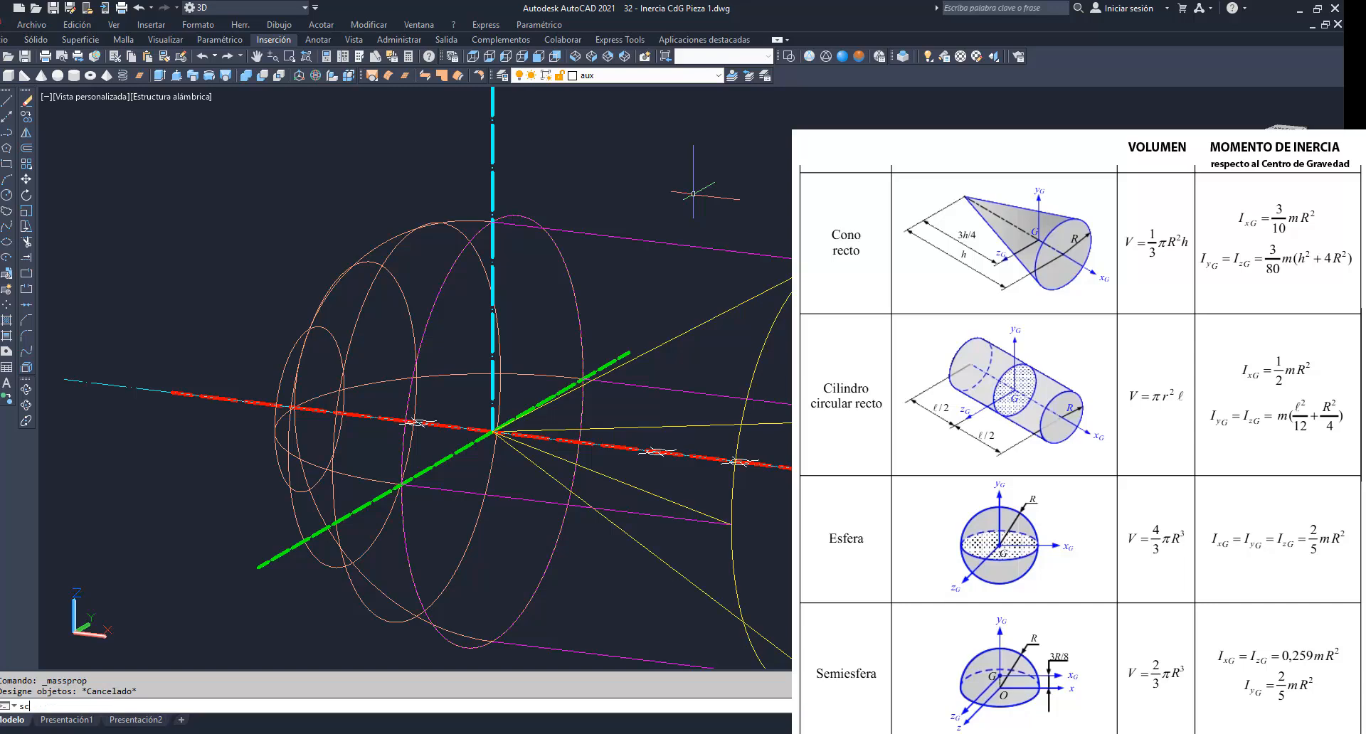
pyautogui.press('Return')
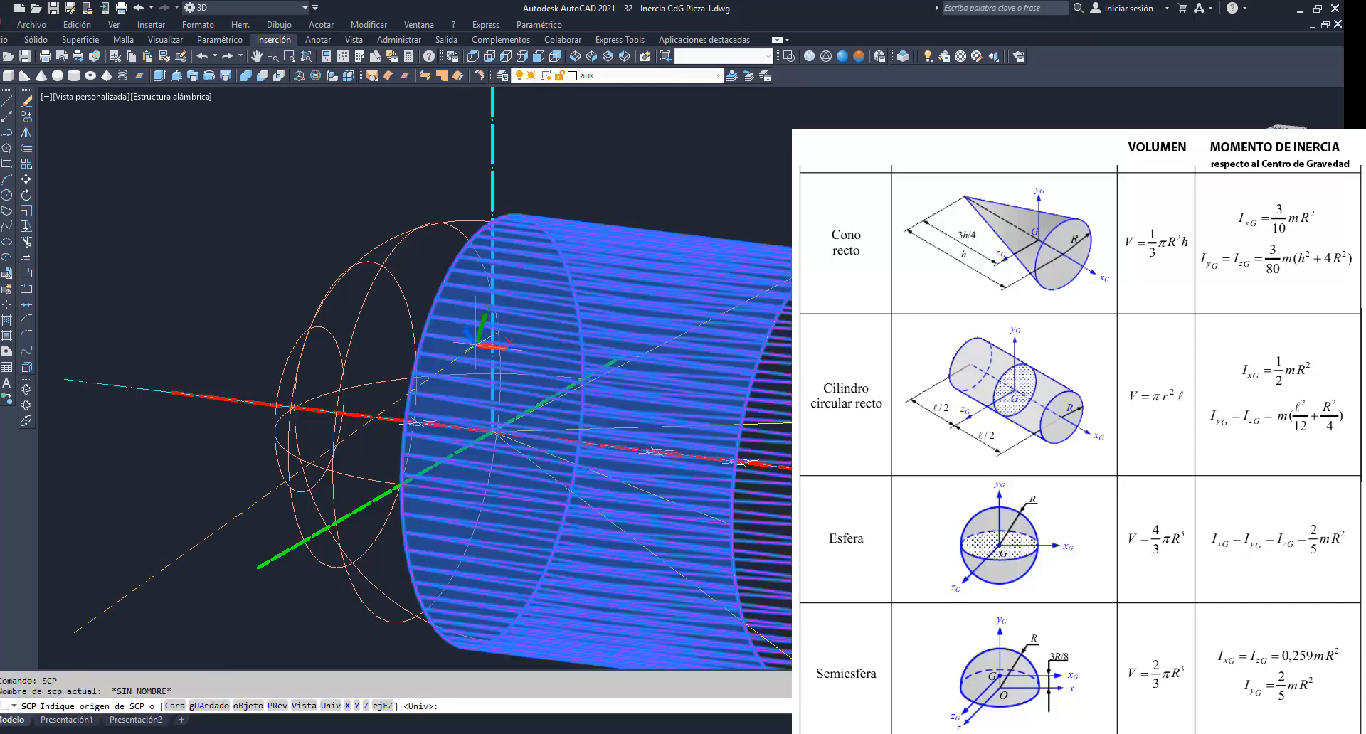
pyautogui.click(419, 422)
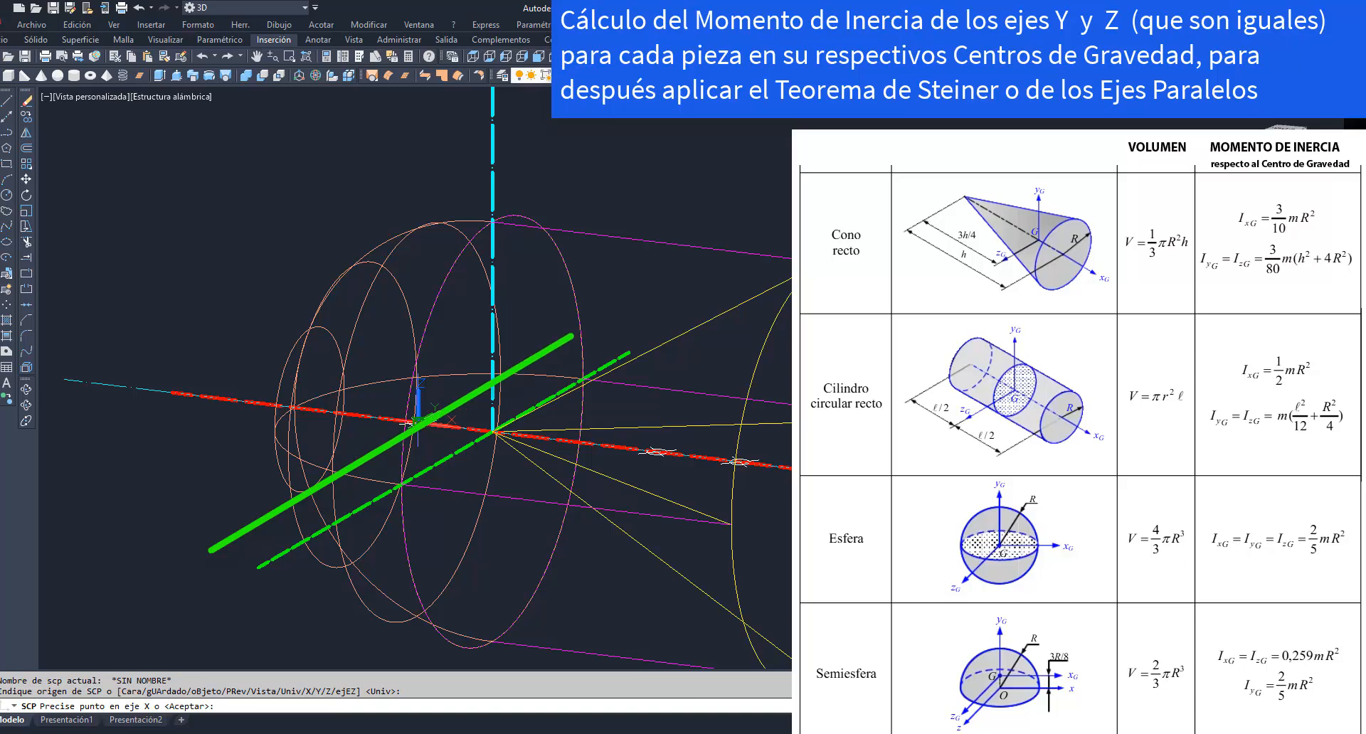
pyautogui.press('Return')
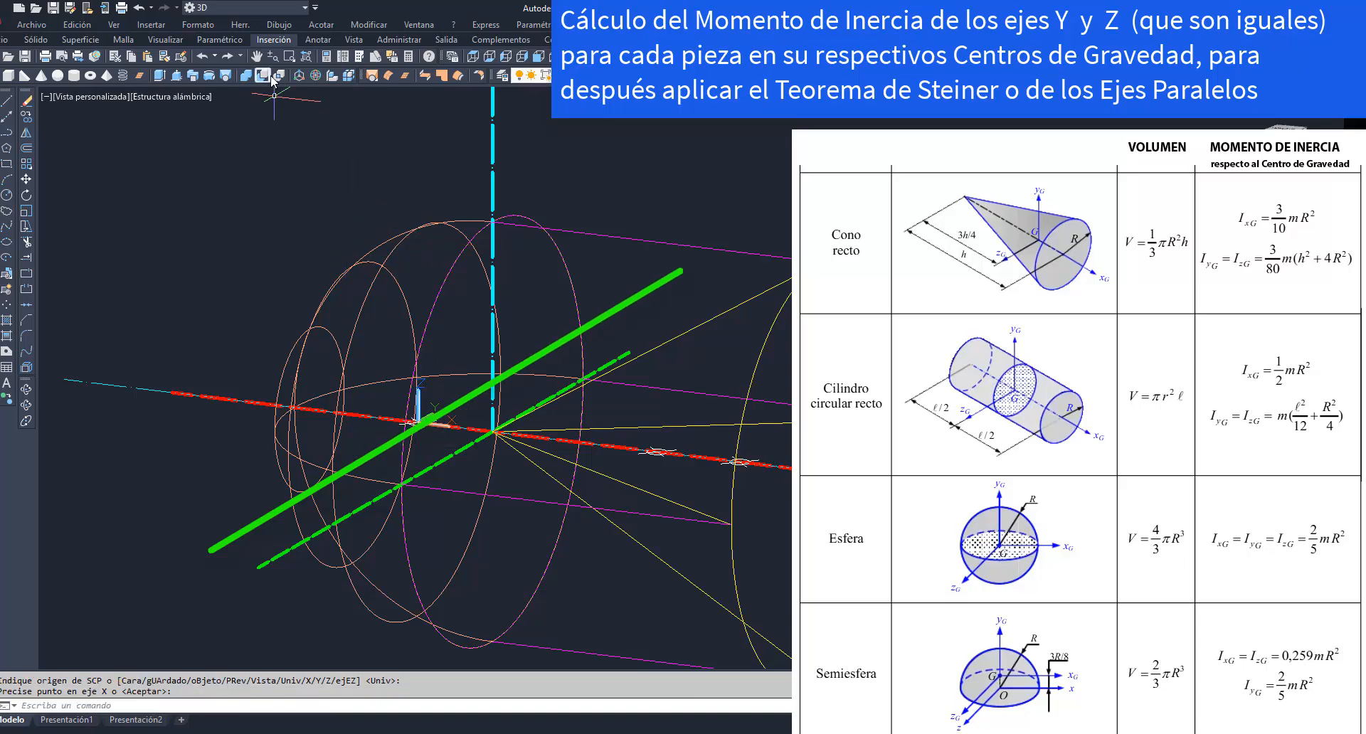
# Query the hemisphere's mass properties and read its moment of inertia about the Y axis, without writing the analysis to a file.
pyautogui.click(241, 24)
pyautogui.moveTo(277, 192)
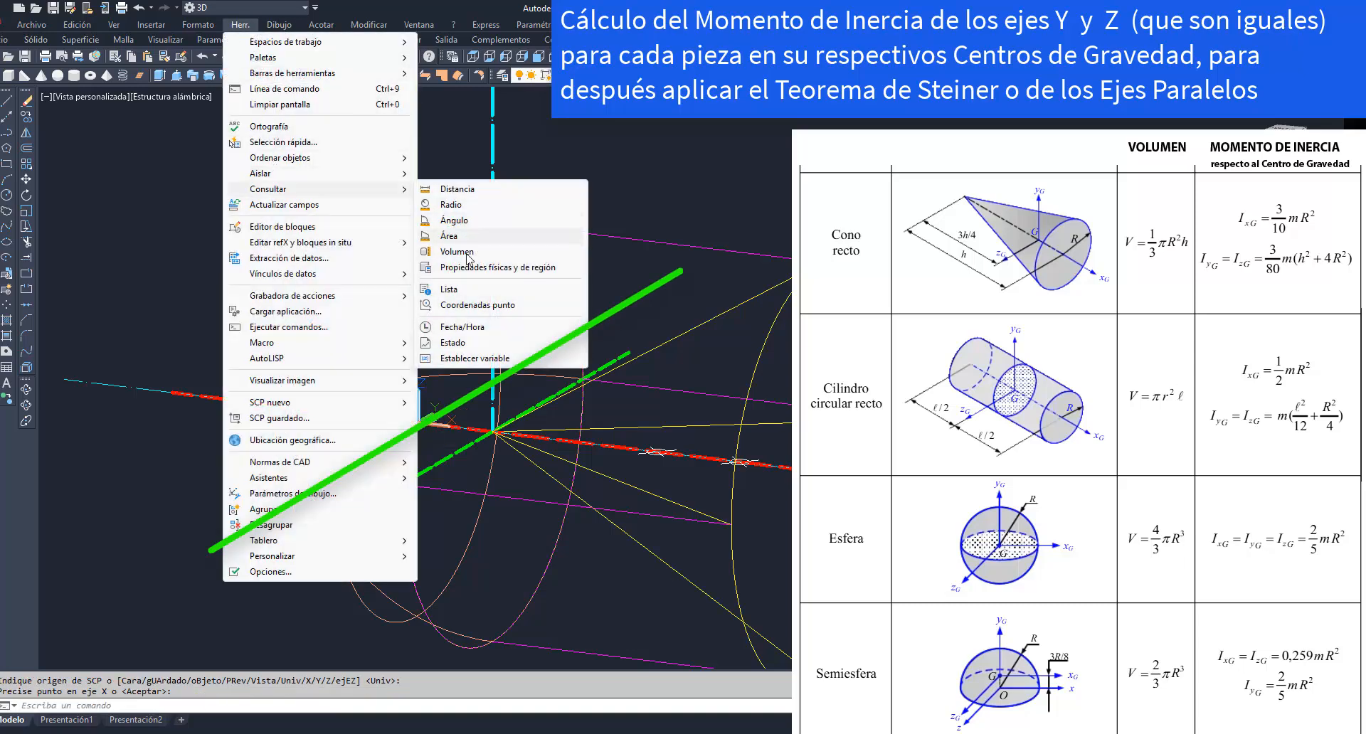
pyautogui.click(491, 267)
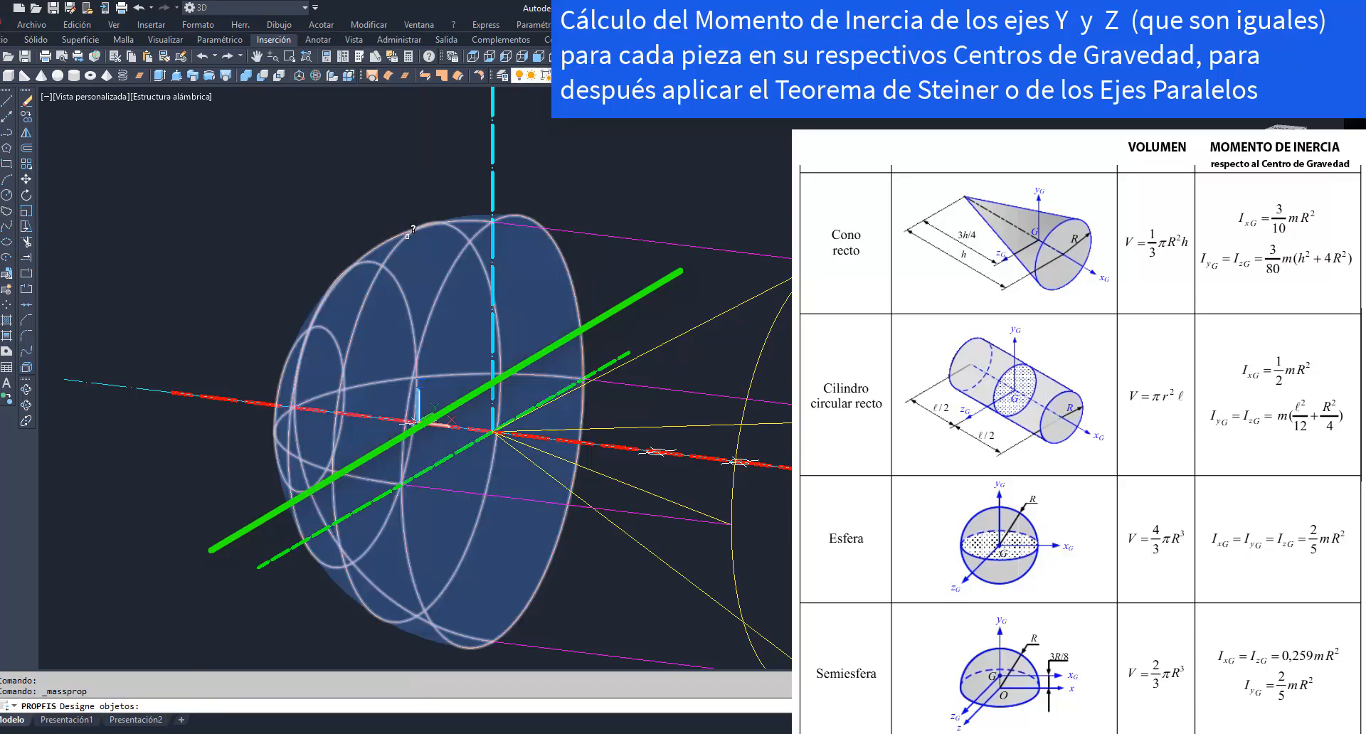
pyautogui.click(407, 235)
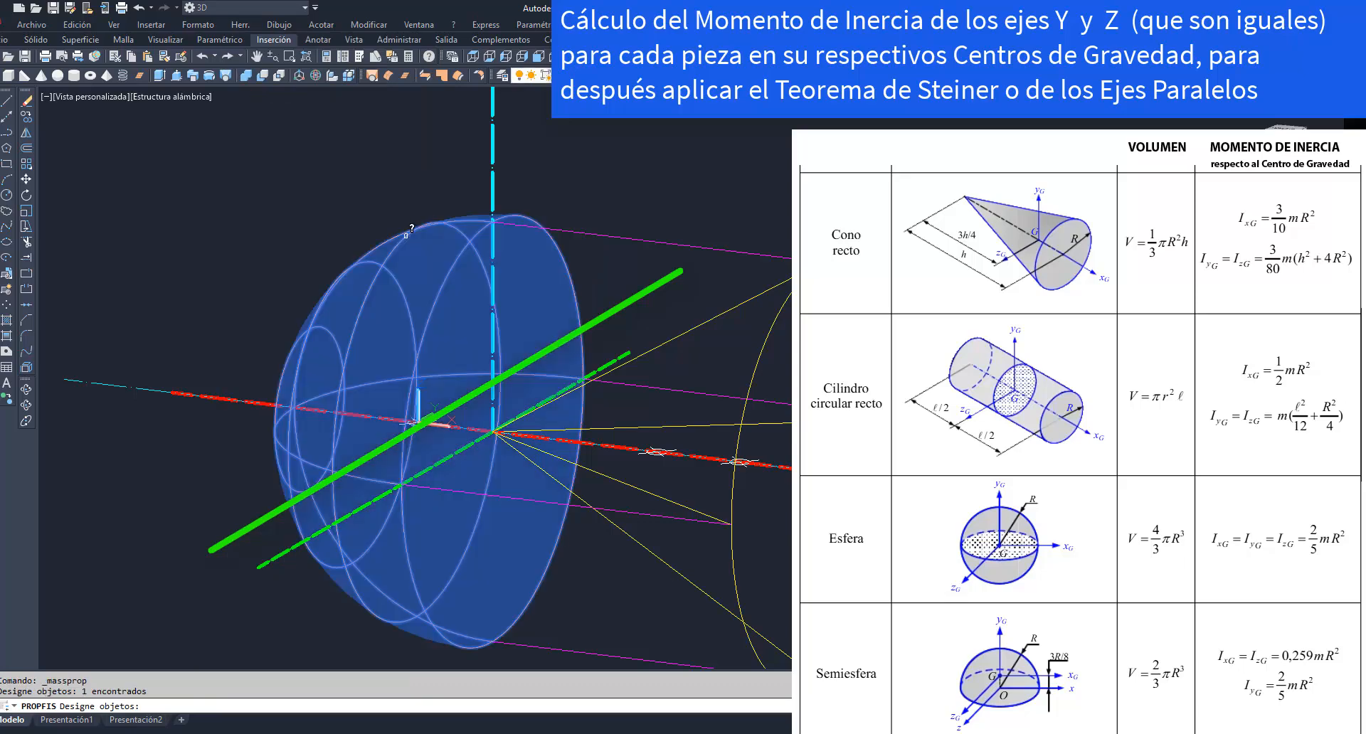
pyautogui.press('Return')
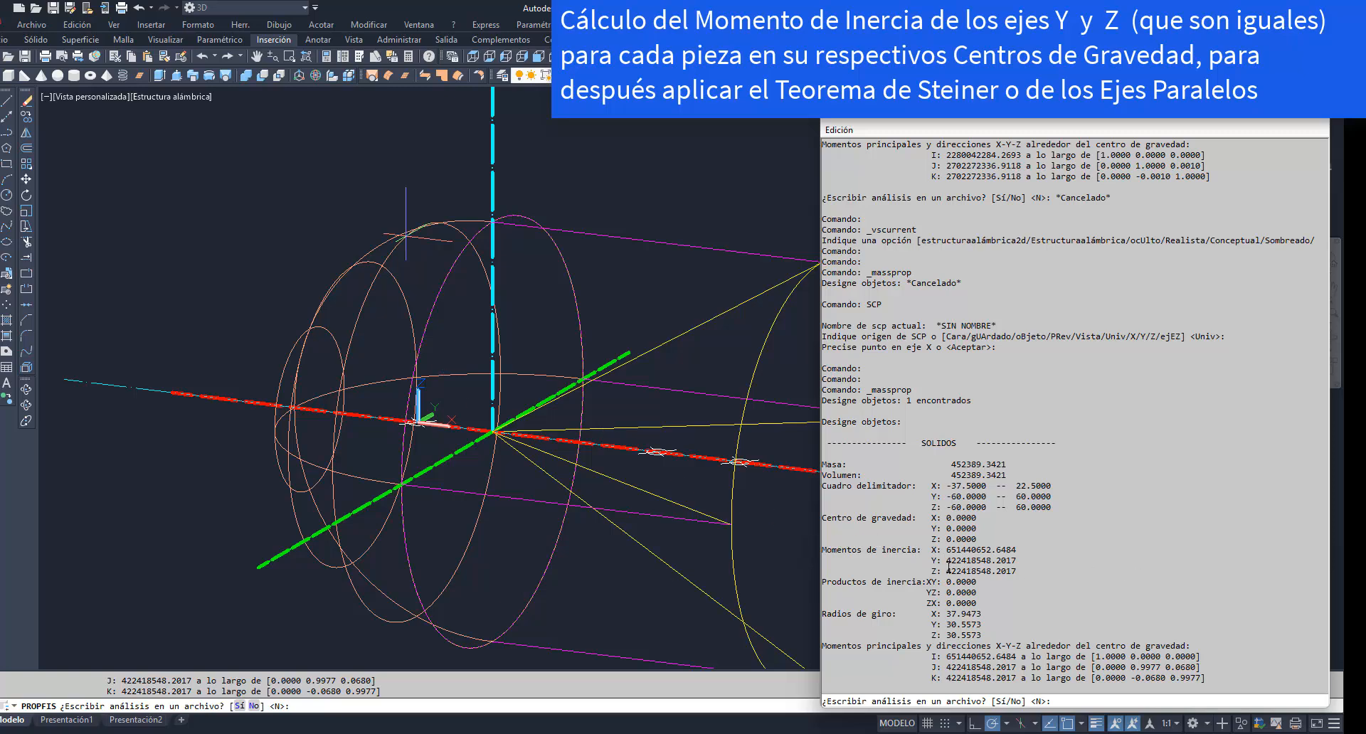
pyautogui.moveTo(946, 560); pyautogui.dragTo(996, 562)
pyautogui.press('F2')
pyautogui.write('scp')
pyautogui.press('Return')
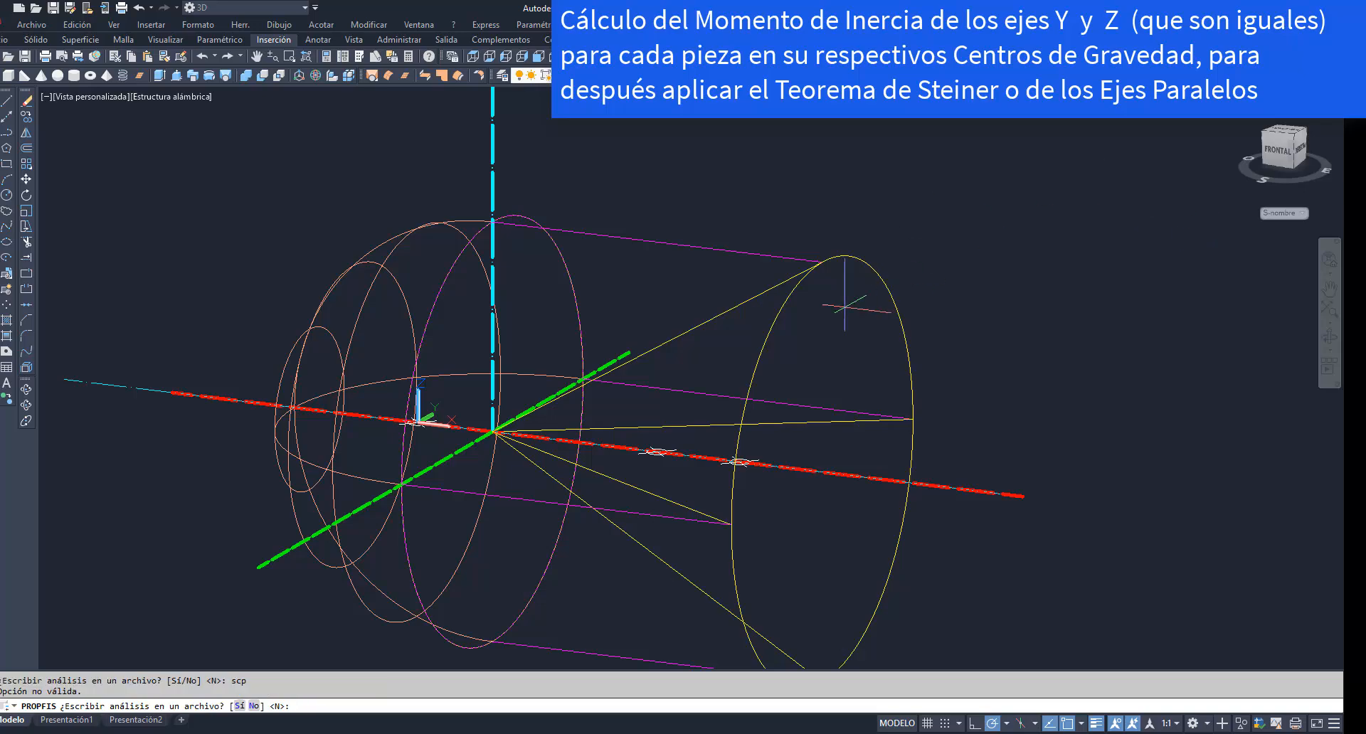
pyautogui.press('Escape')
# Move the UCS origin to the point marking the magenta cylinder's centre of gravity, accepting the current axis directions.
pyautogui.write('scp')
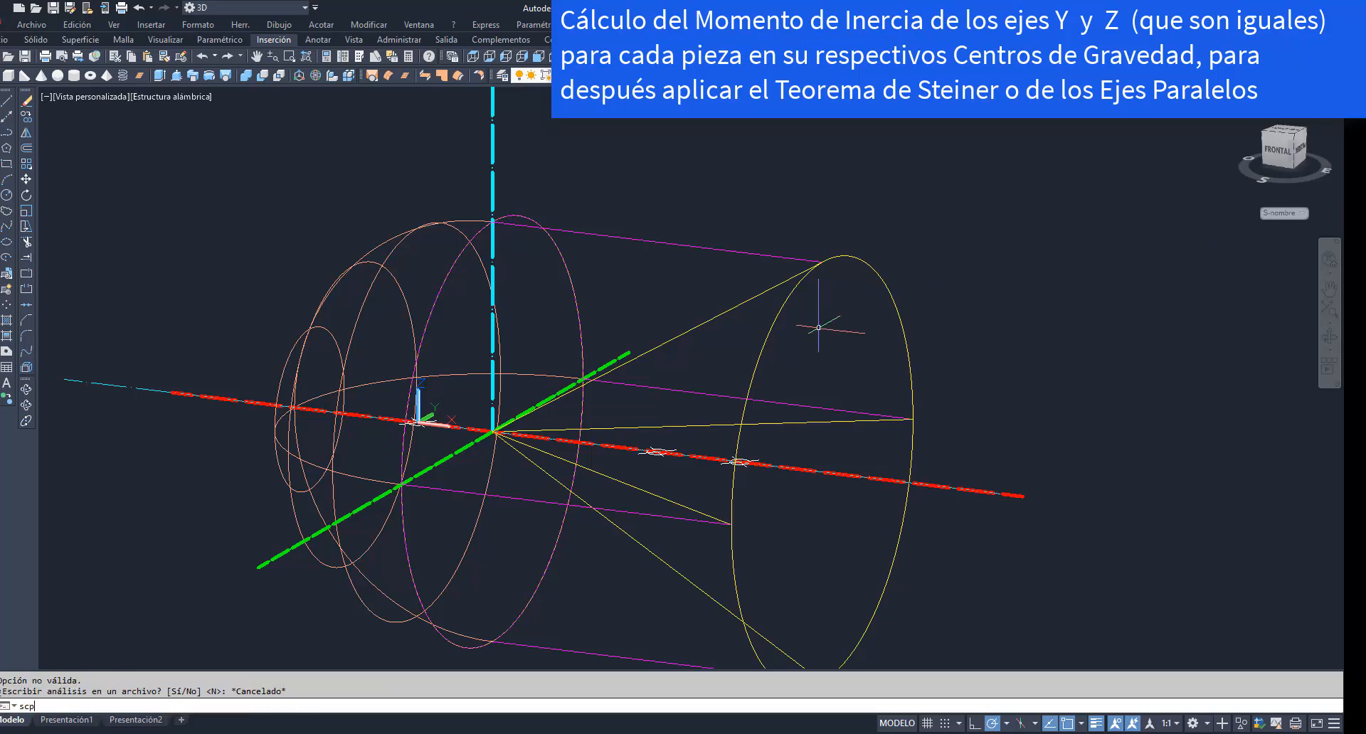
pyautogui.press('Return')
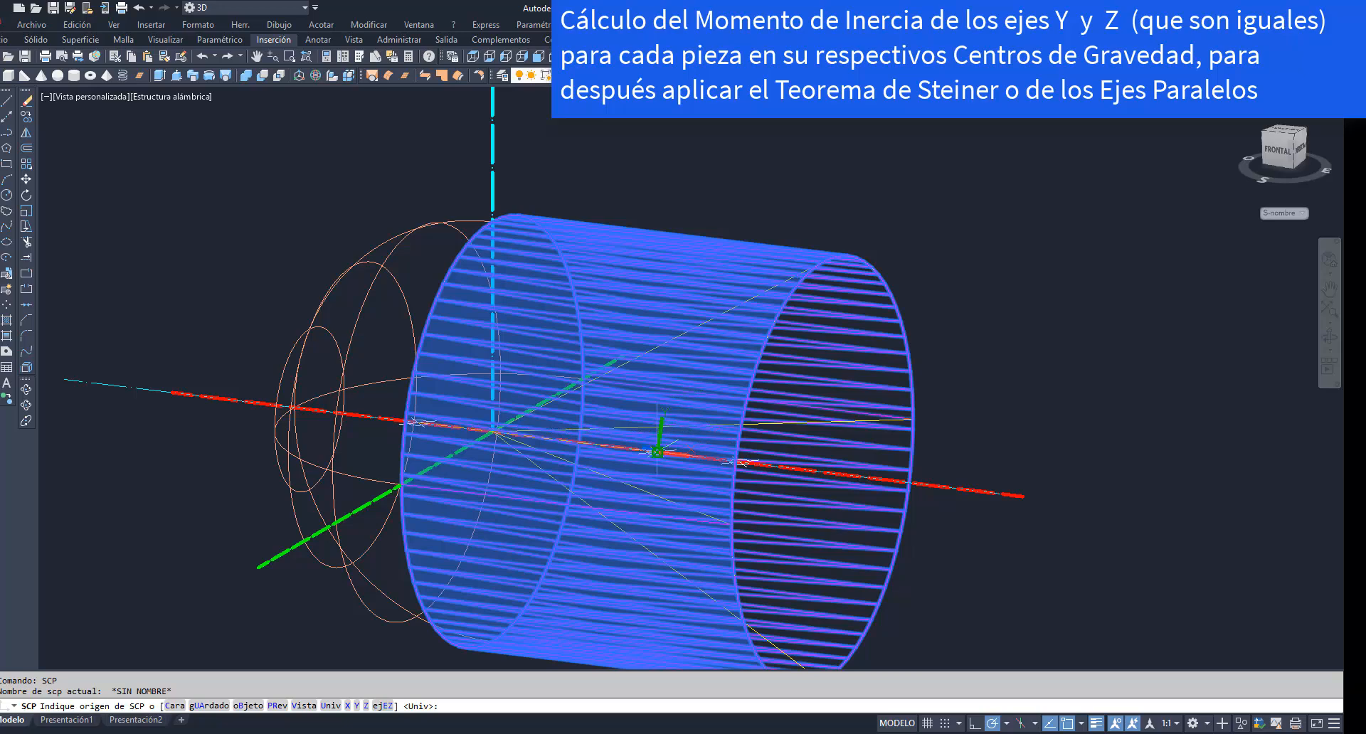
pyautogui.click(655, 452)
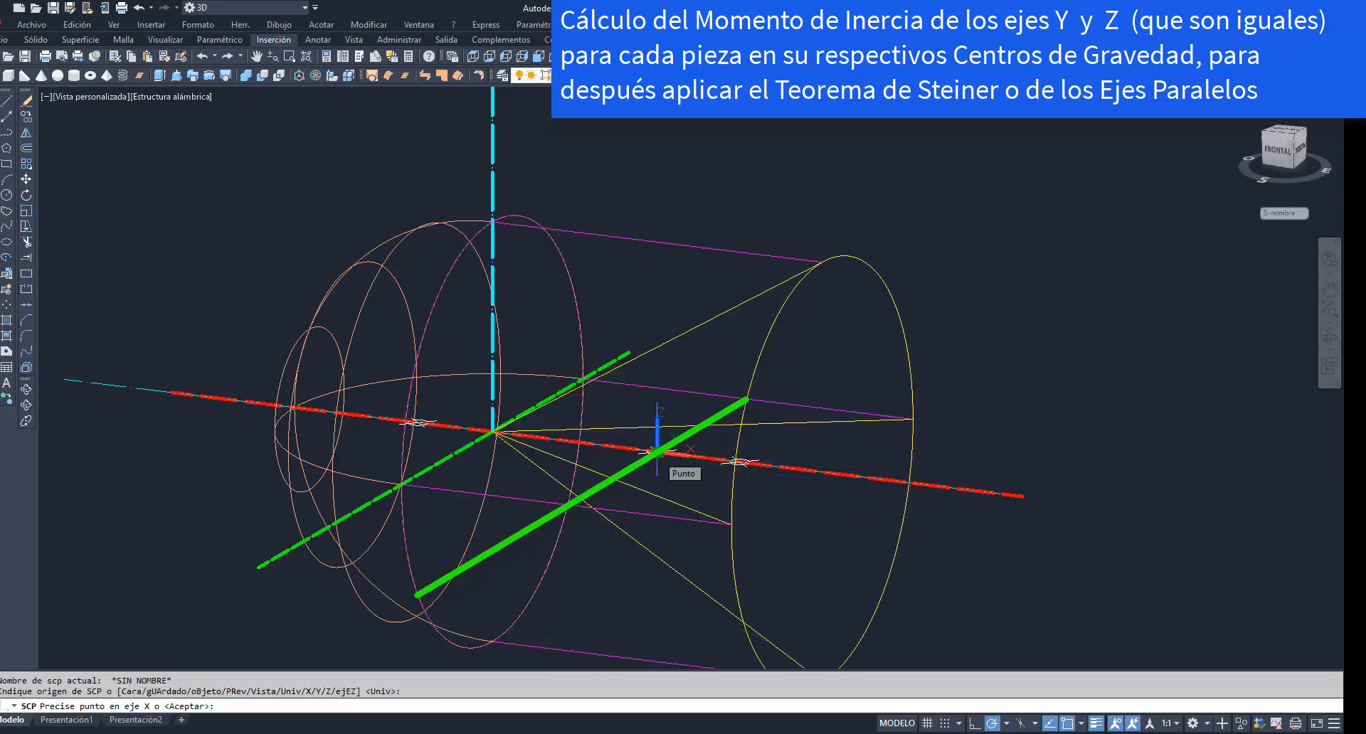
pyautogui.press('Return')
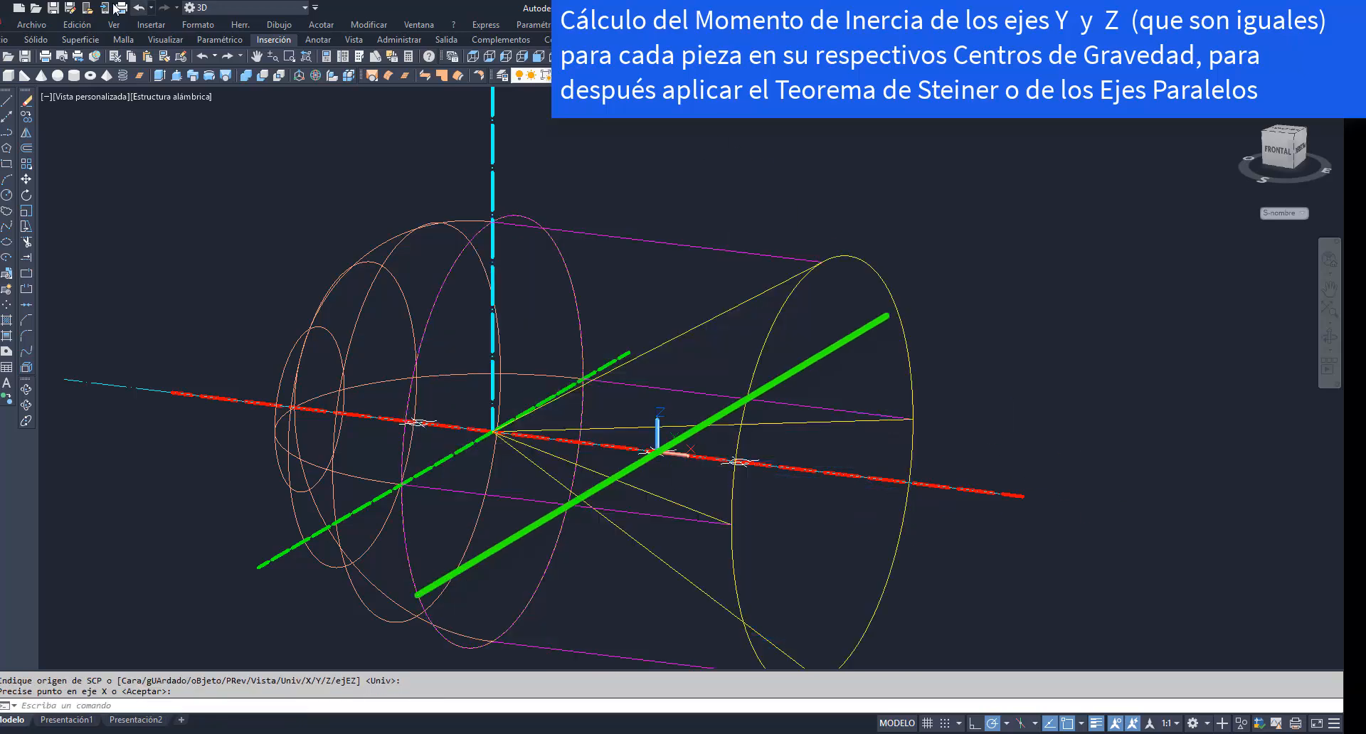
# Query the magenta cylinder's mass properties and read its moment of inertia about the Y axis, without writing a file.
pyautogui.click(240, 24)
pyautogui.moveTo(268, 191)
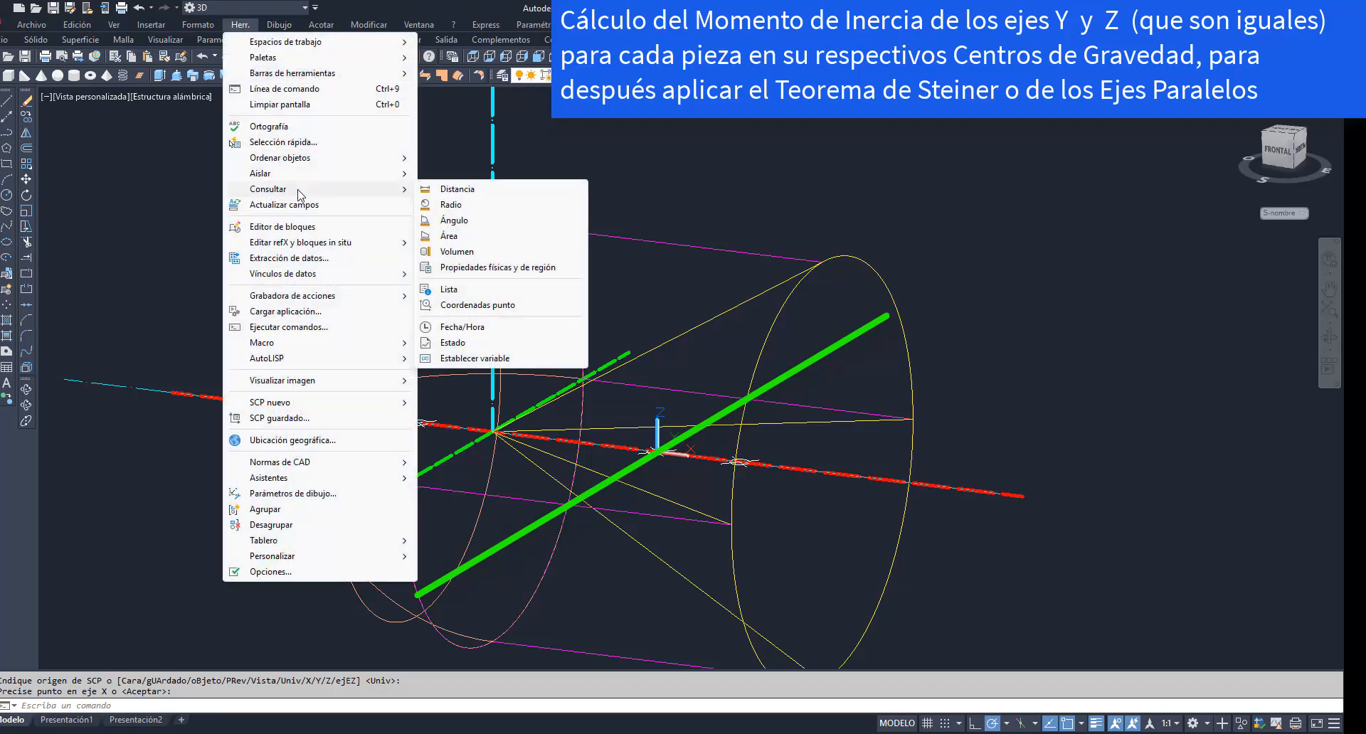
pyautogui.click(512, 268)
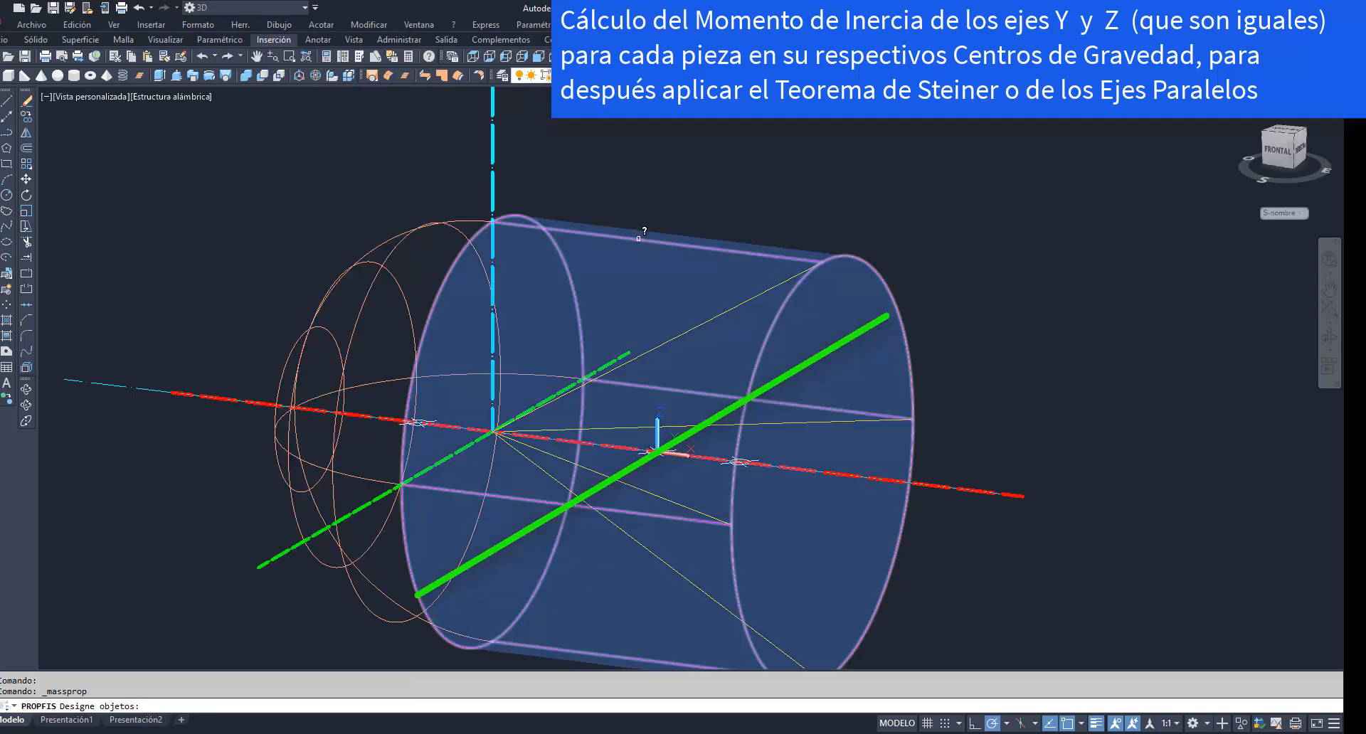
pyautogui.click(639, 240)
pyautogui.press('Return')
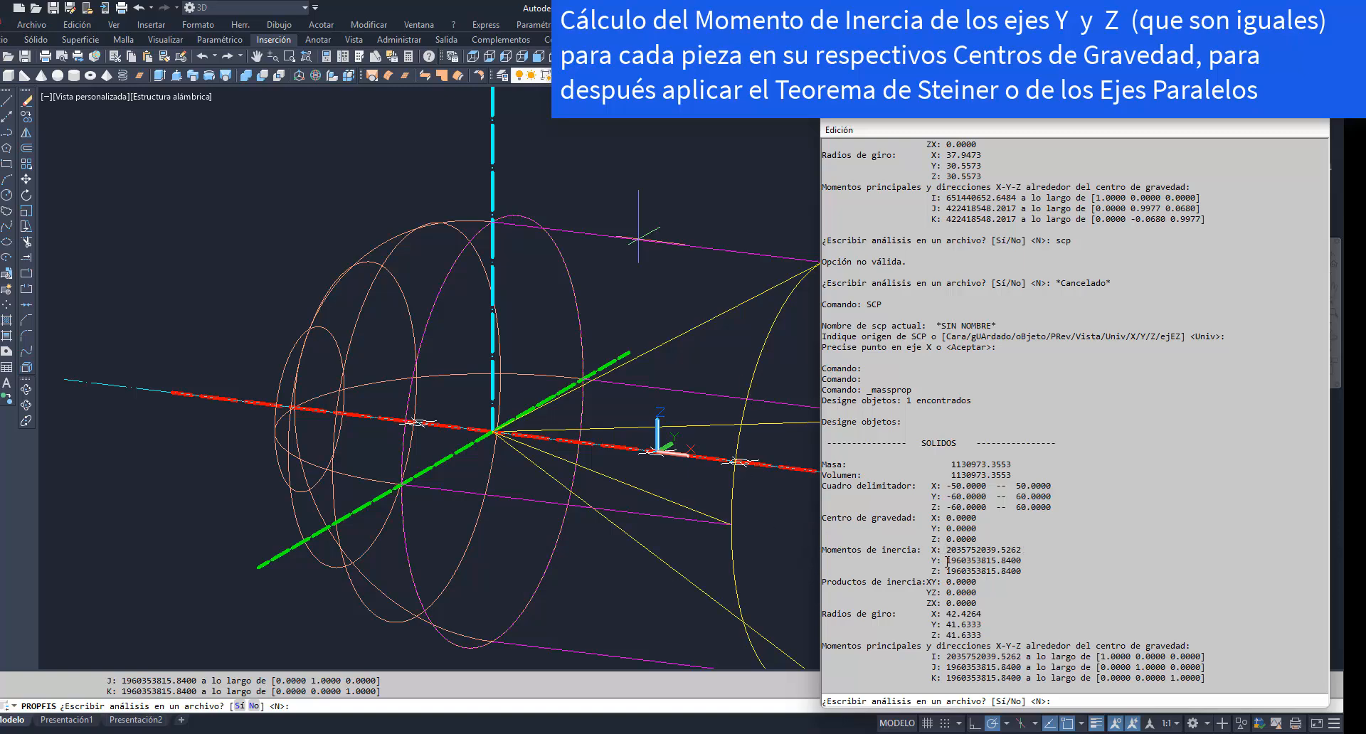
pyautogui.moveTo(946, 561); pyautogui.dragTo(997, 561)
pyautogui.press('Escape')
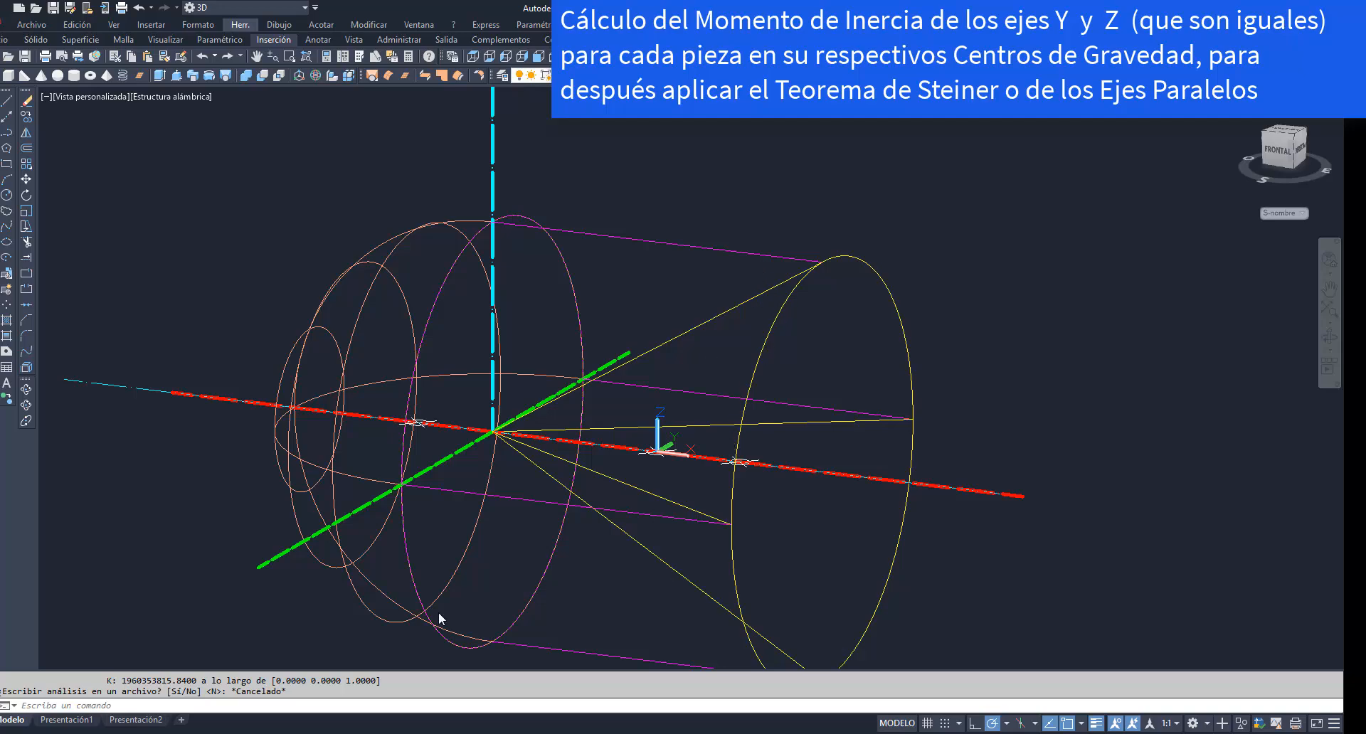
# Move the UCS origin to the point marking the yellow cone's centre of gravity, accepting the current axis directions.
pyautogui.click(234, 706)
pyautogui.write('SCP')
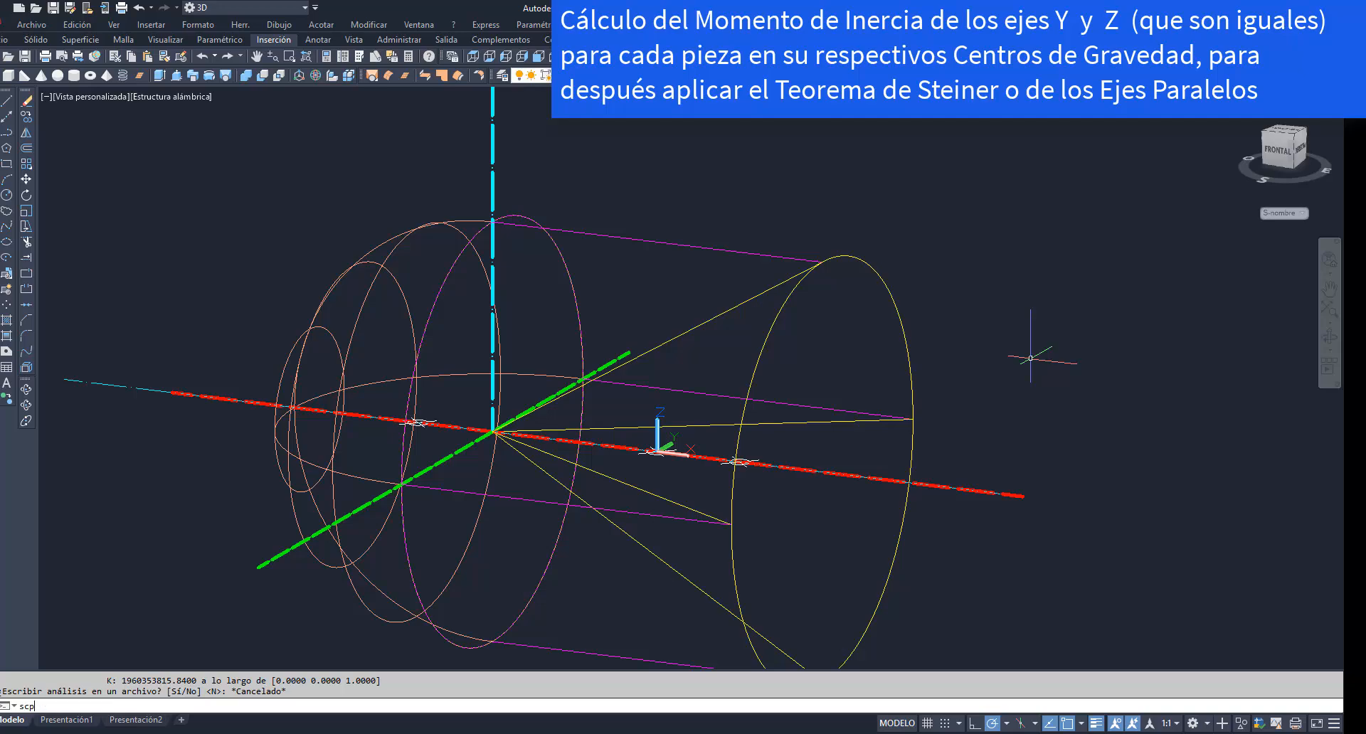
pyautogui.press('Return')
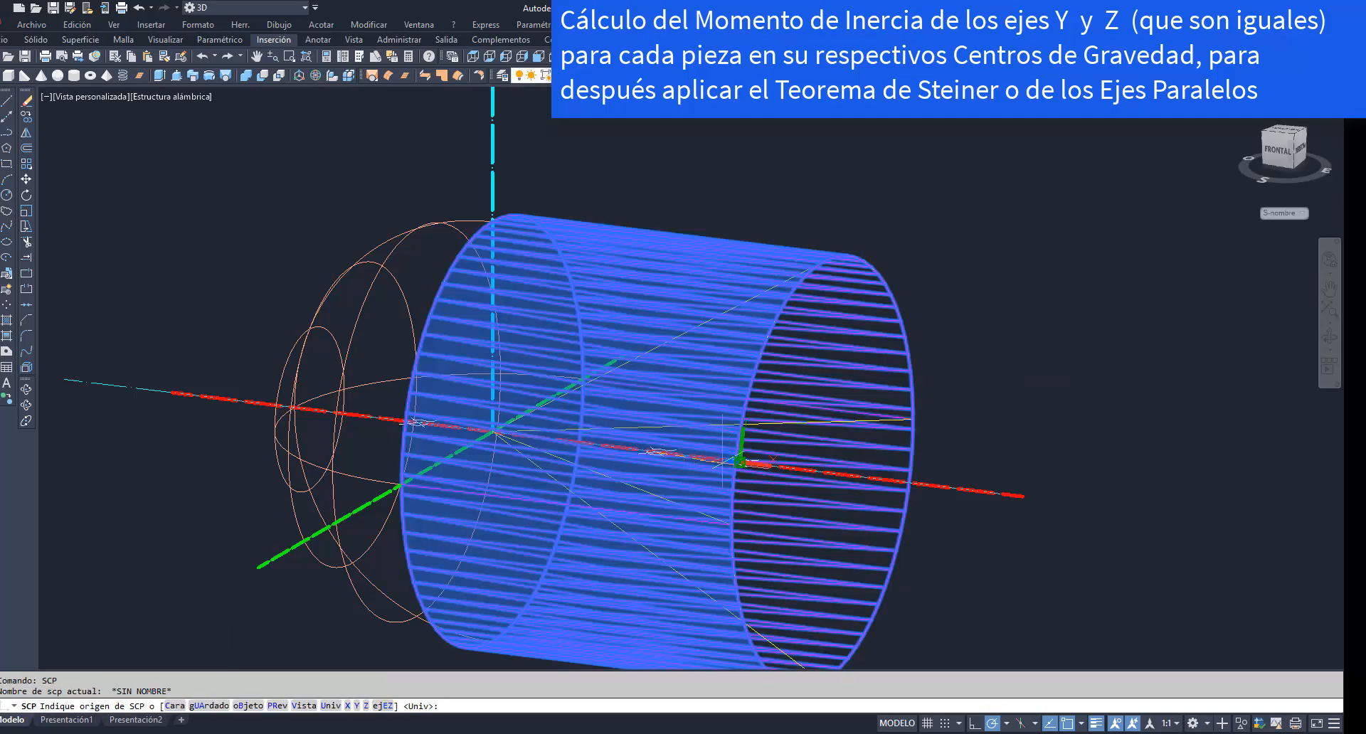
pyautogui.click(740, 463)
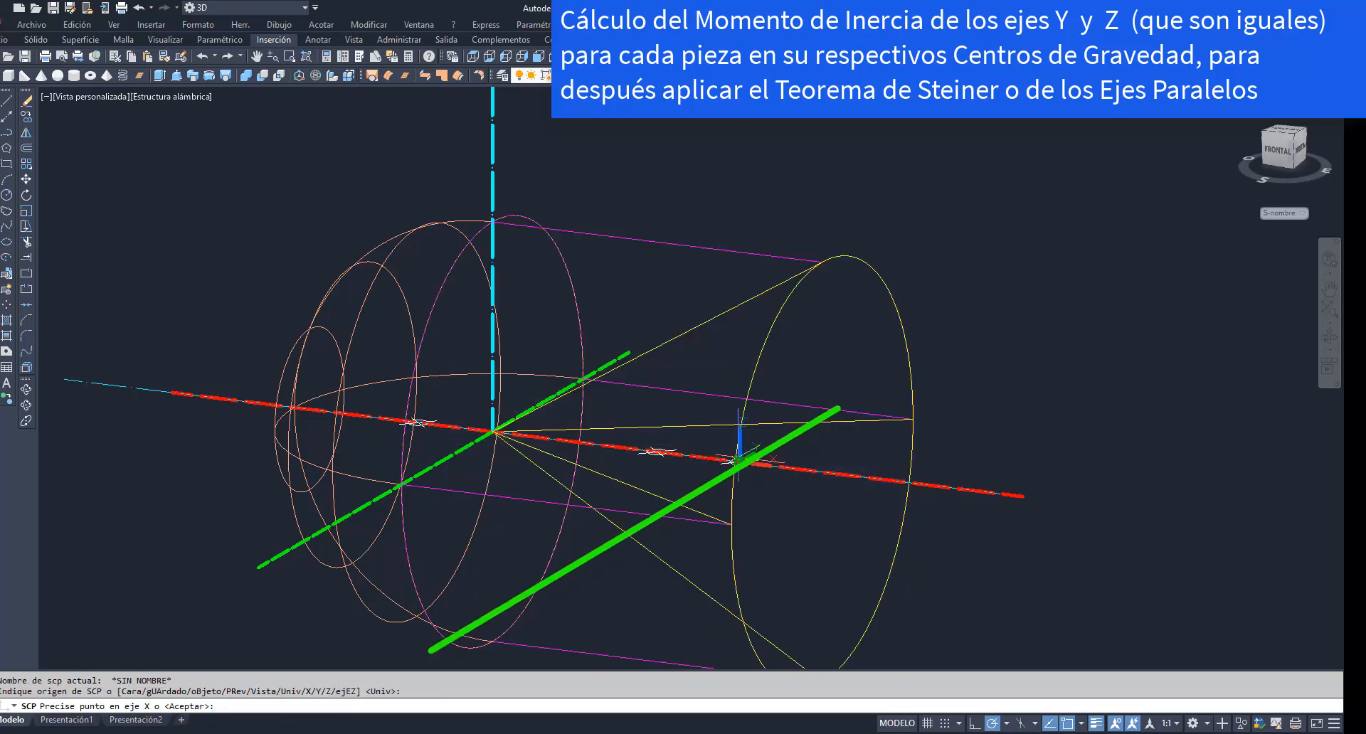
# Query the yellow cone's mass properties, read its moment of inertia about the Y axis, and put the results window away.
pyautogui.click(241, 25)
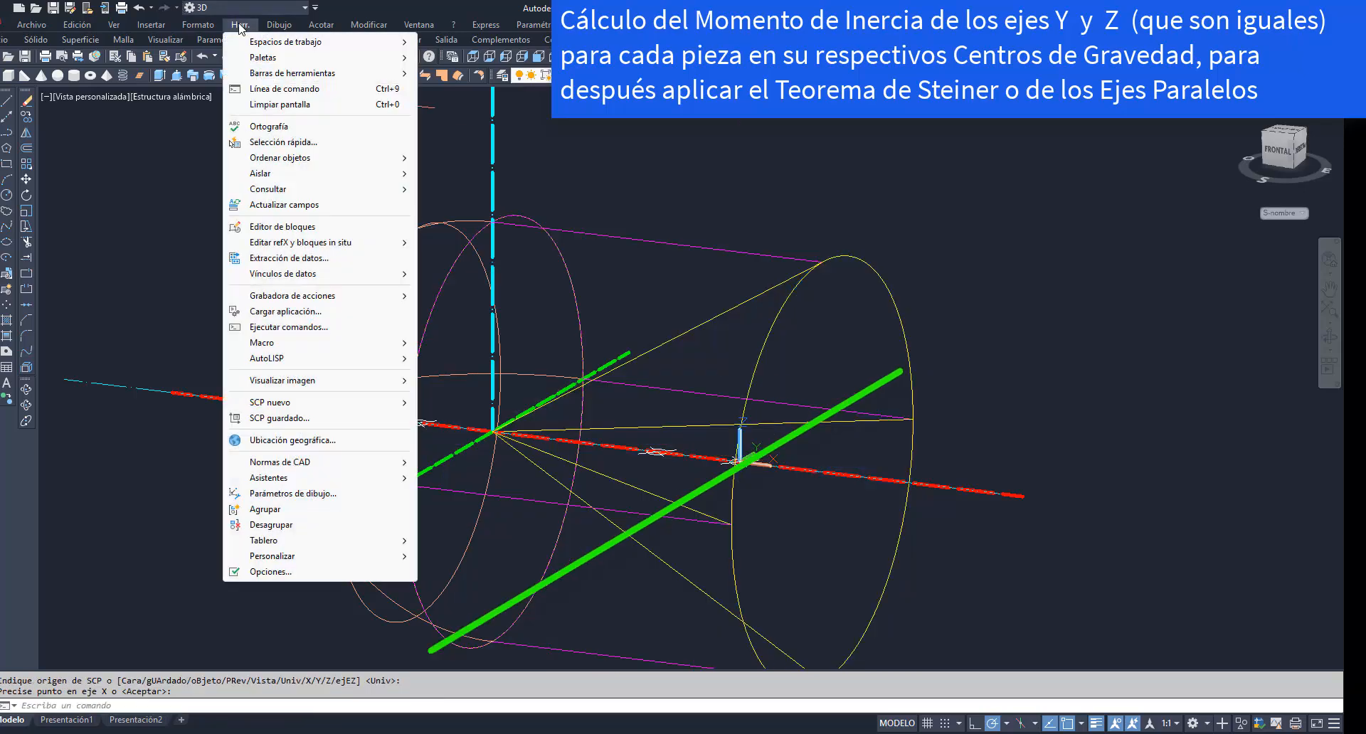
pyautogui.moveTo(267, 192)
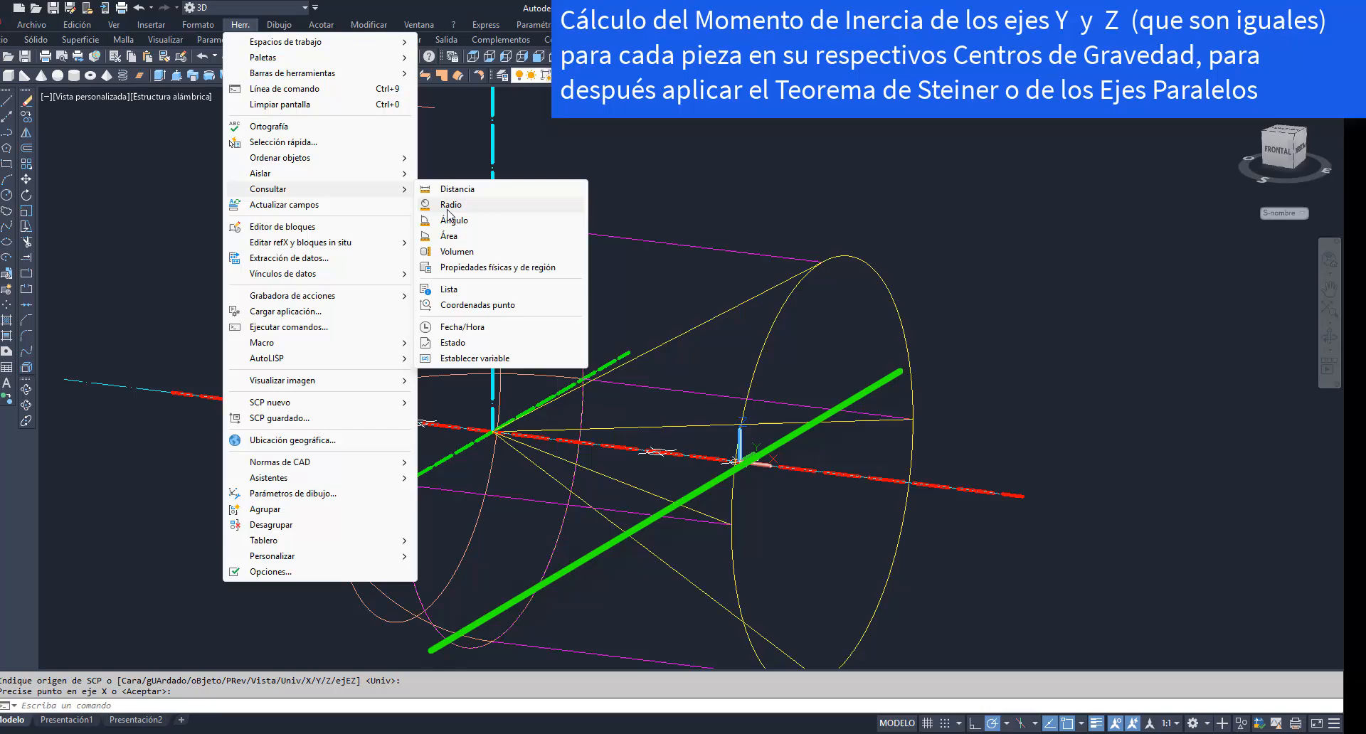
pyautogui.click(484, 267)
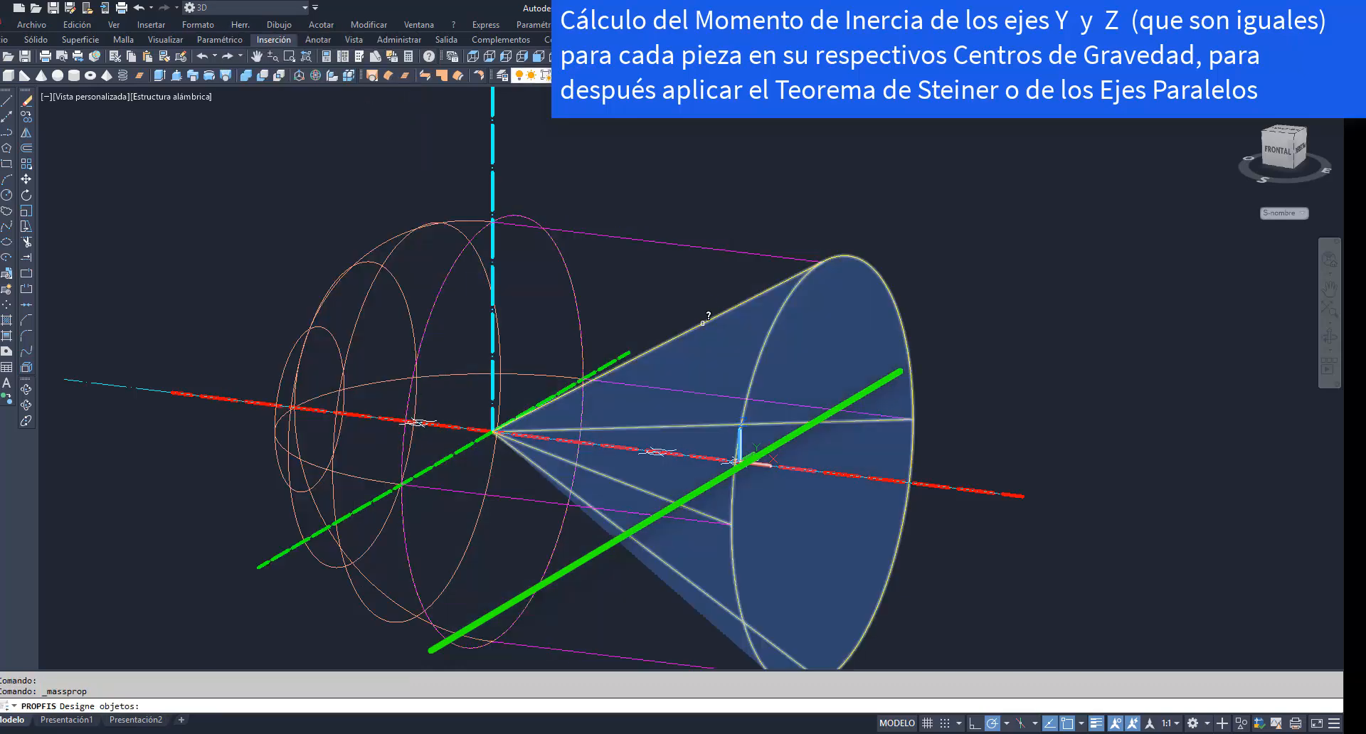
pyautogui.click(703, 322)
pyautogui.press('Return')
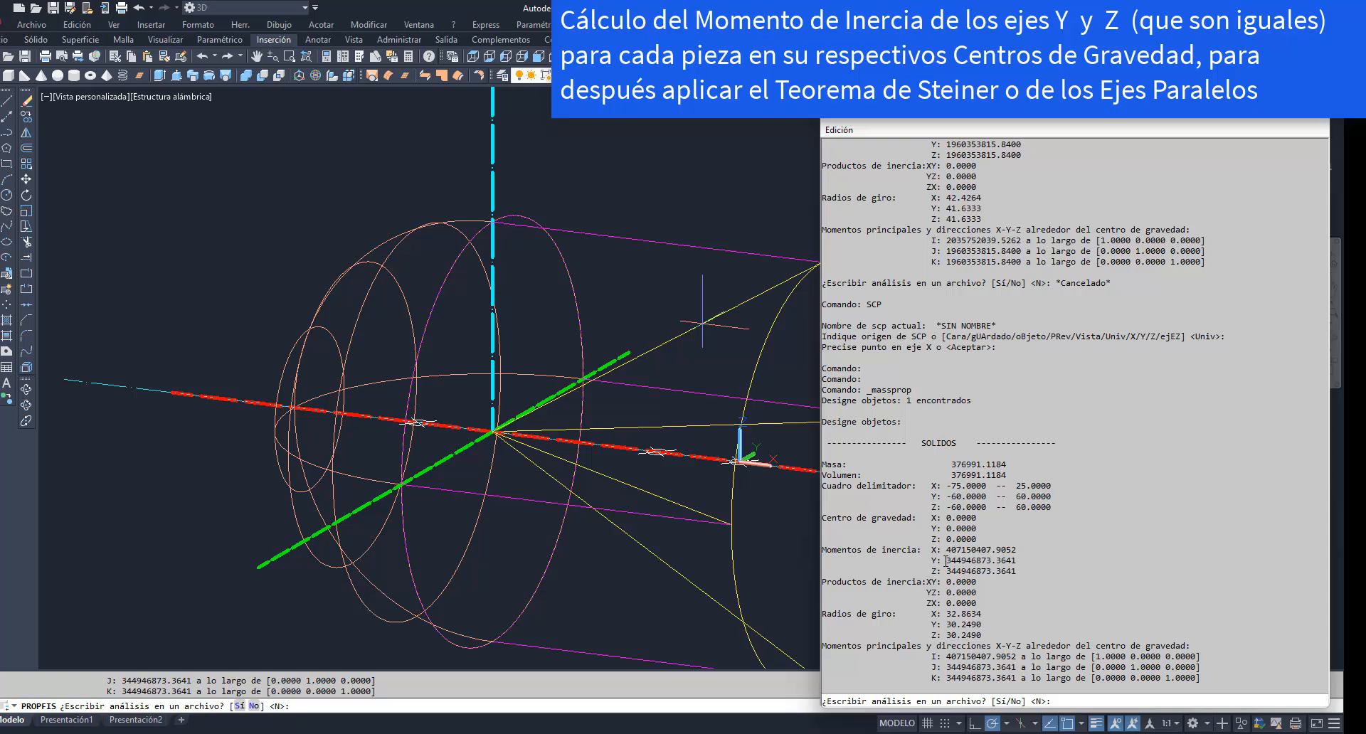
pyautogui.moveTo(946, 561); pyautogui.dragTo(993, 562)
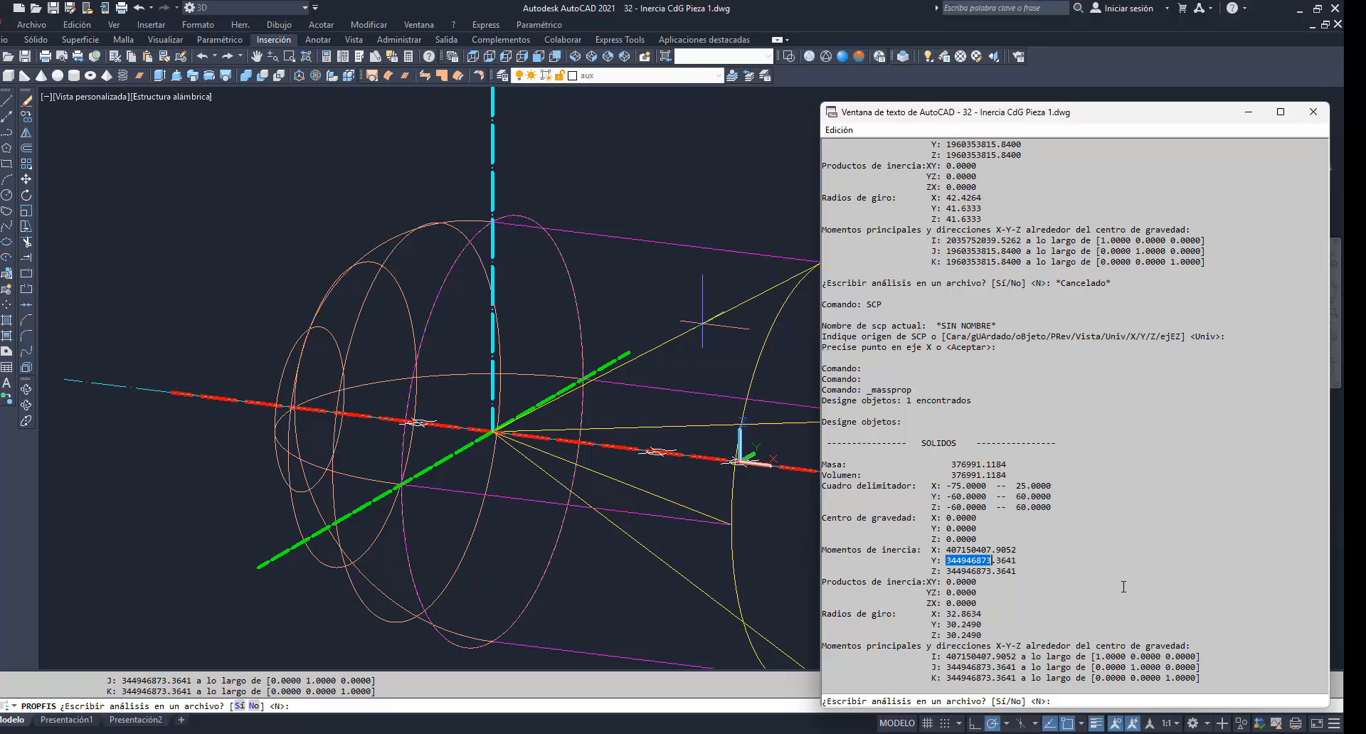
pyautogui.press('F2')
pyautogui.click(1250, 113)
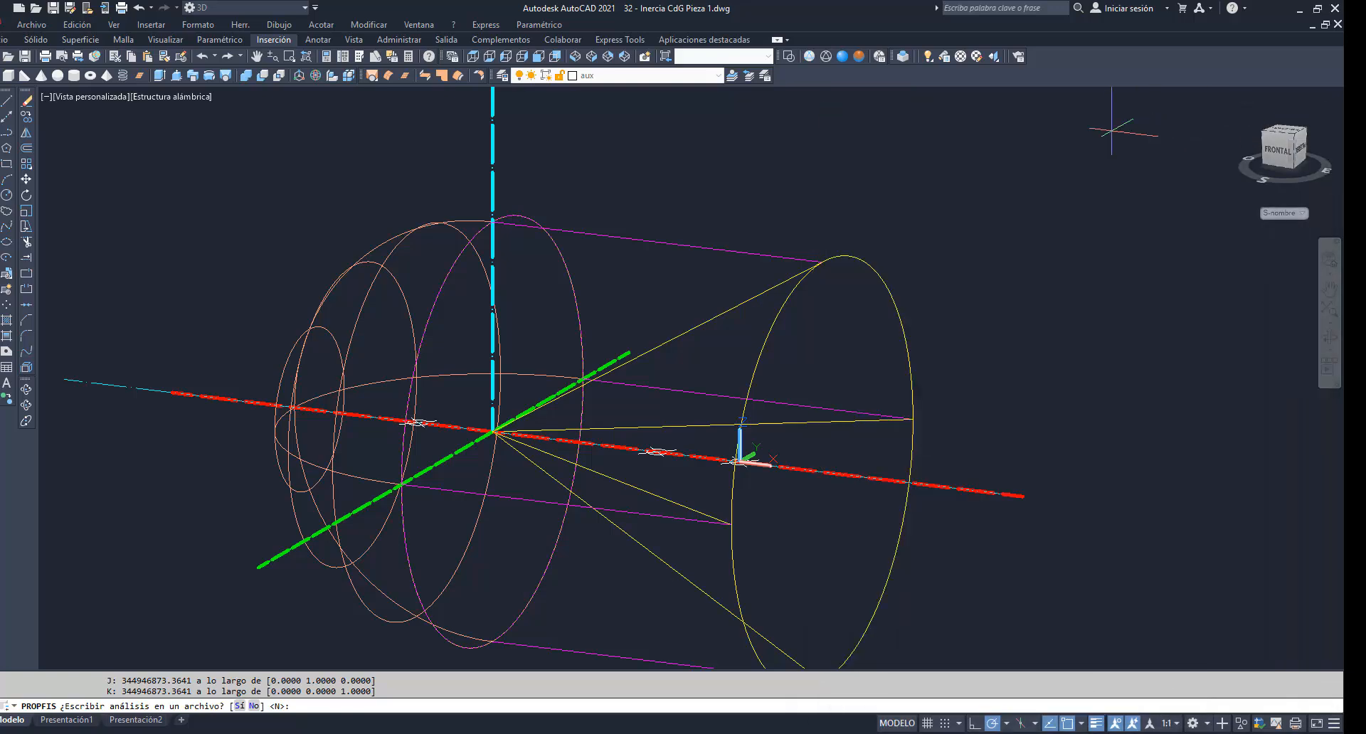